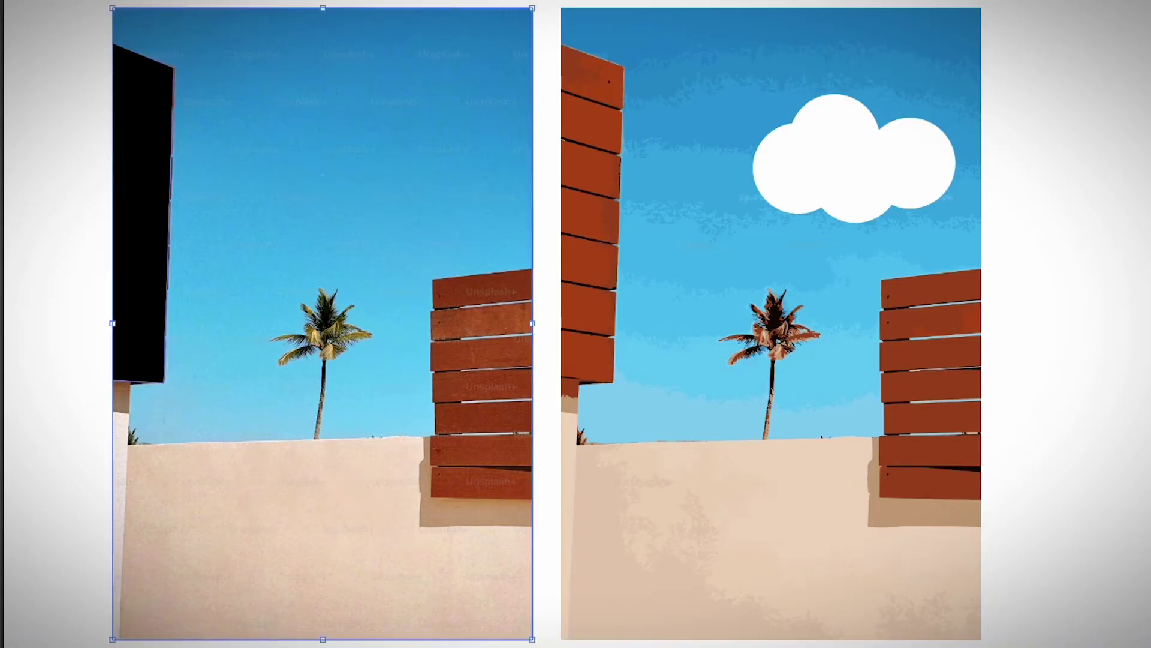
Make a clipping mask from the black shape over the photo's left wood panel, and deselect it.
key("ctrl+7")
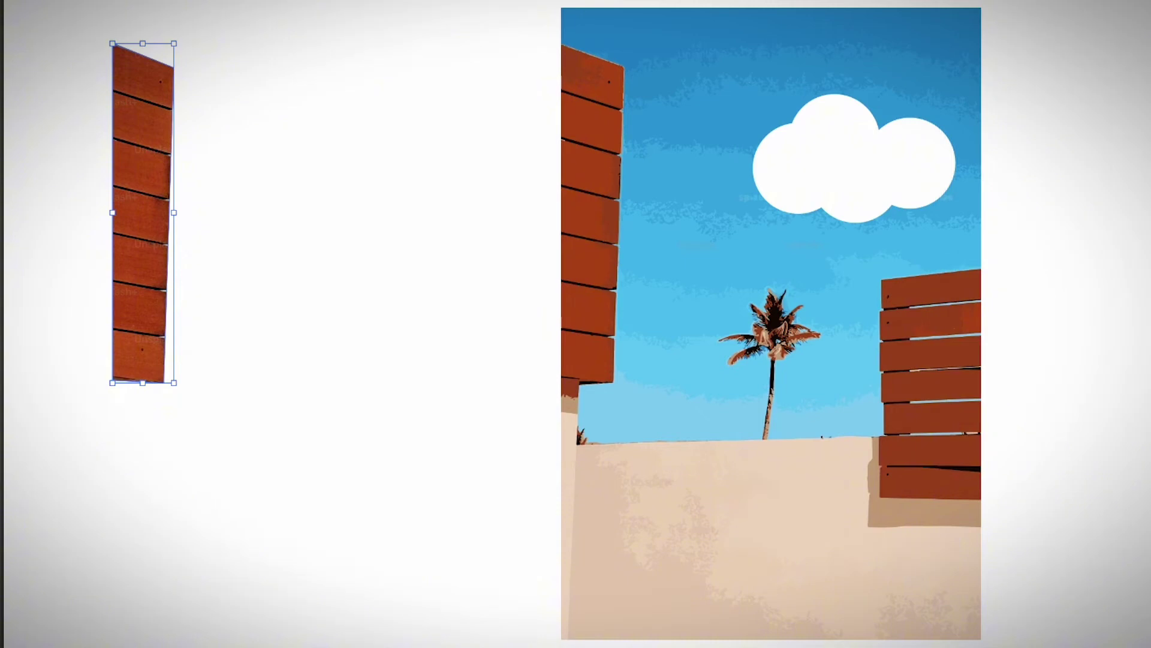
key("ctrl+shift+a")
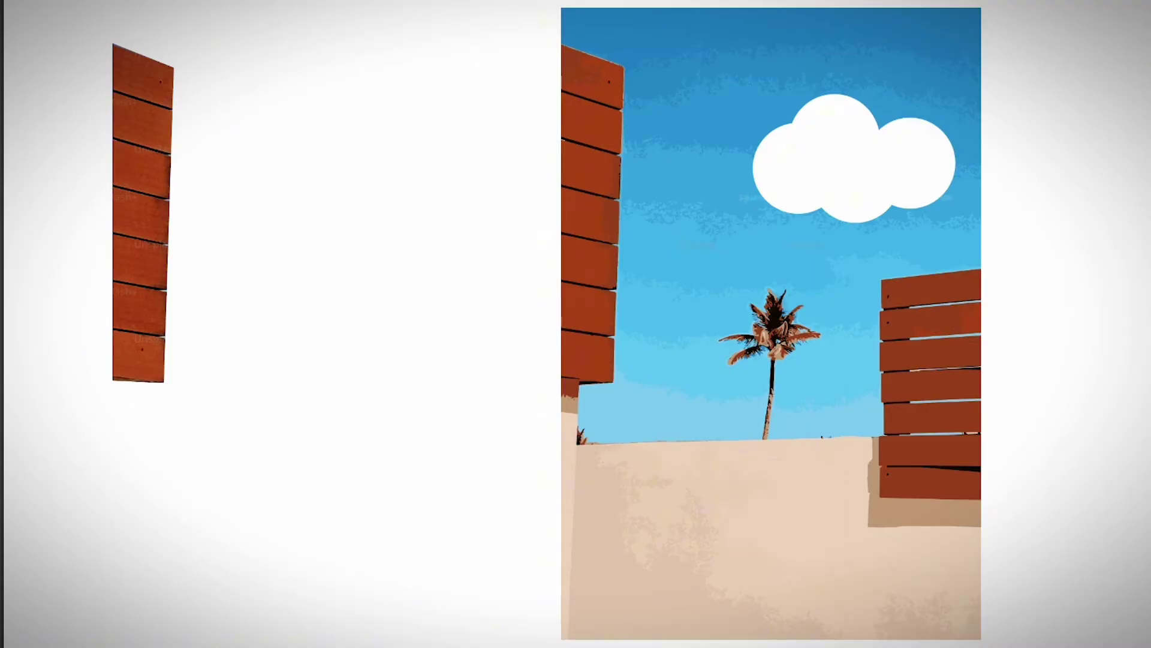
Open the Transparency panel and move it over the traced vector image.
left_click(440, 1)
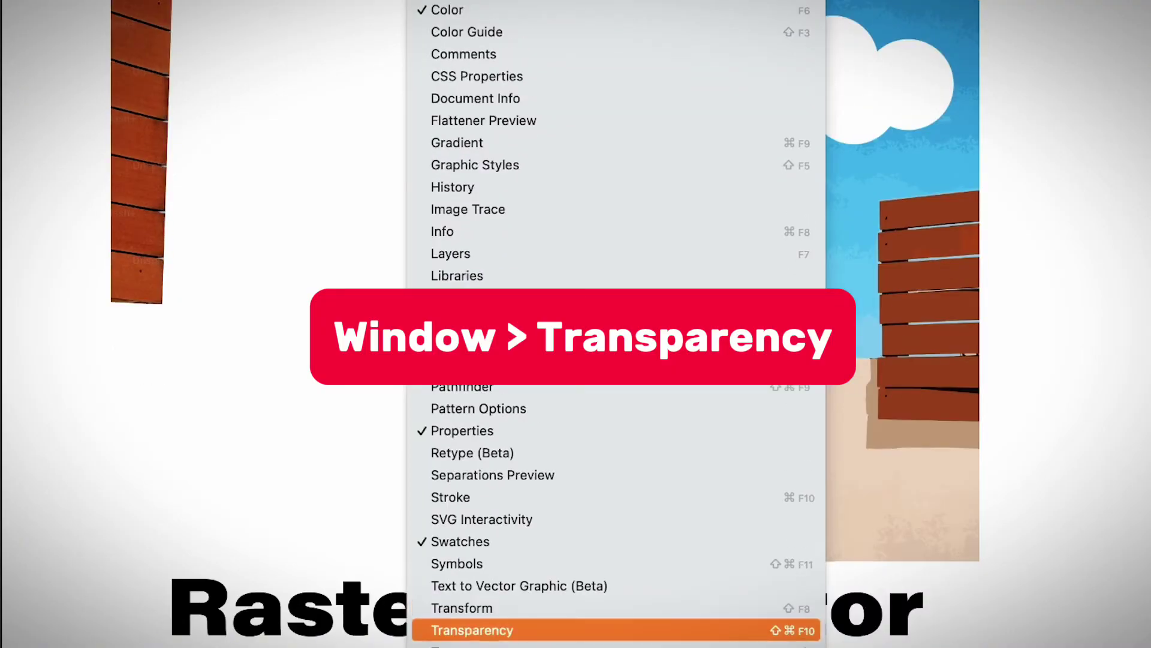
left_click(480, 629)
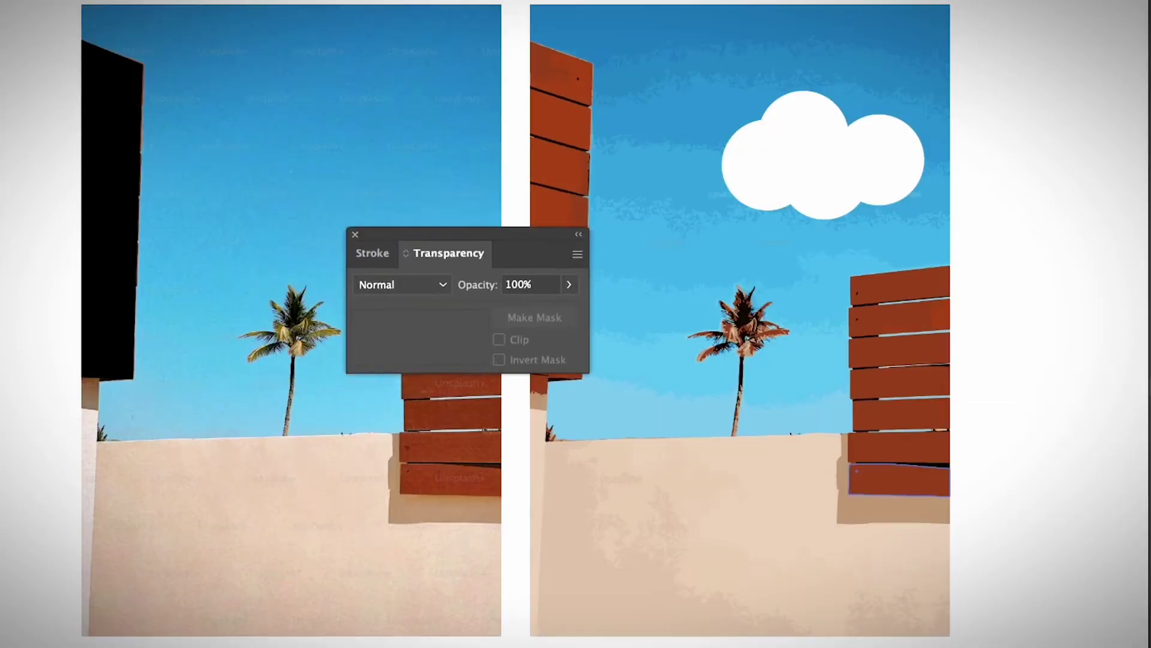
left_click_drag(468, 233, 655, 248)
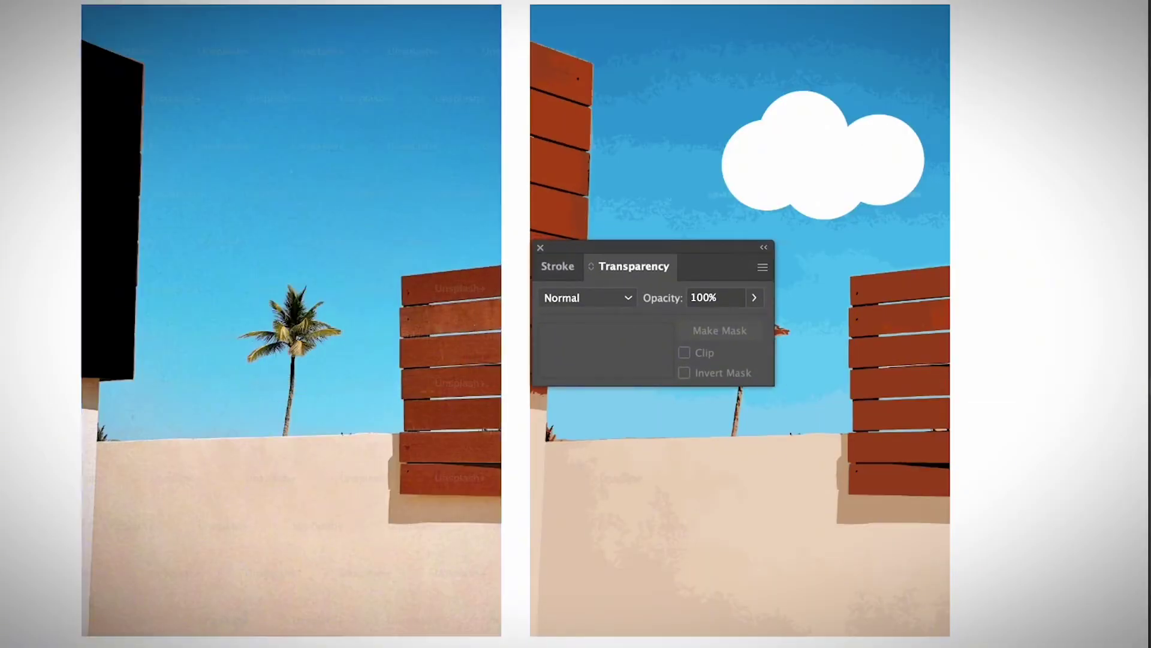
Fill the black shape over the photo's left wood panel with white and select it together with the photo.
left_click(111, 210)
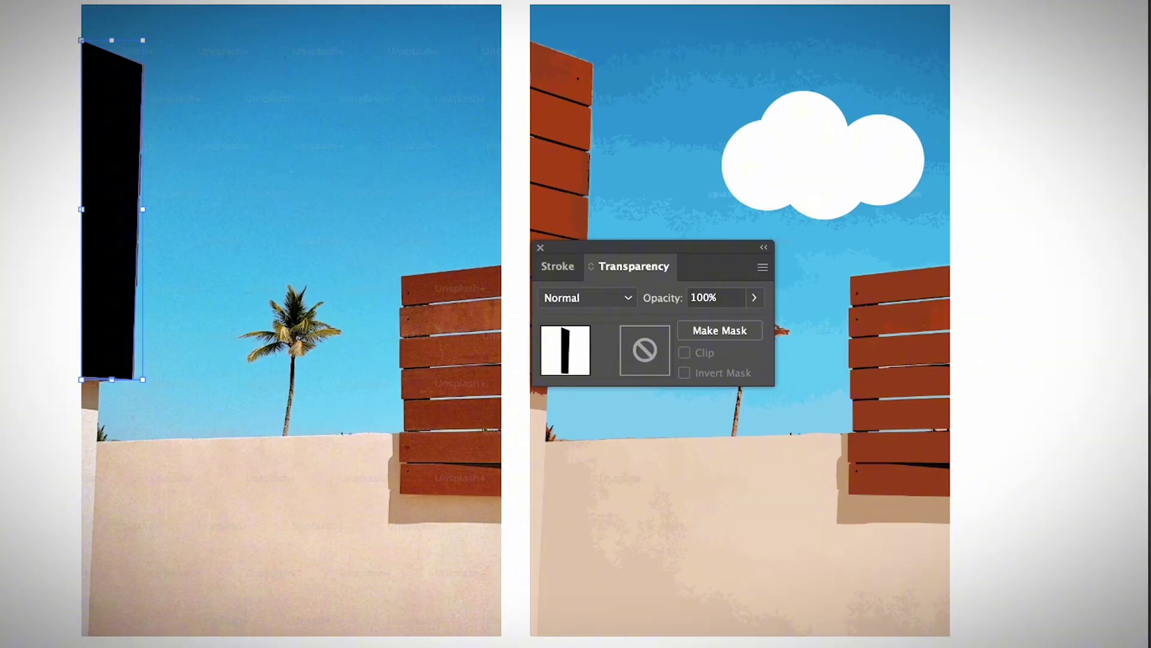
left_click(287, 180, "shift")
key("d")
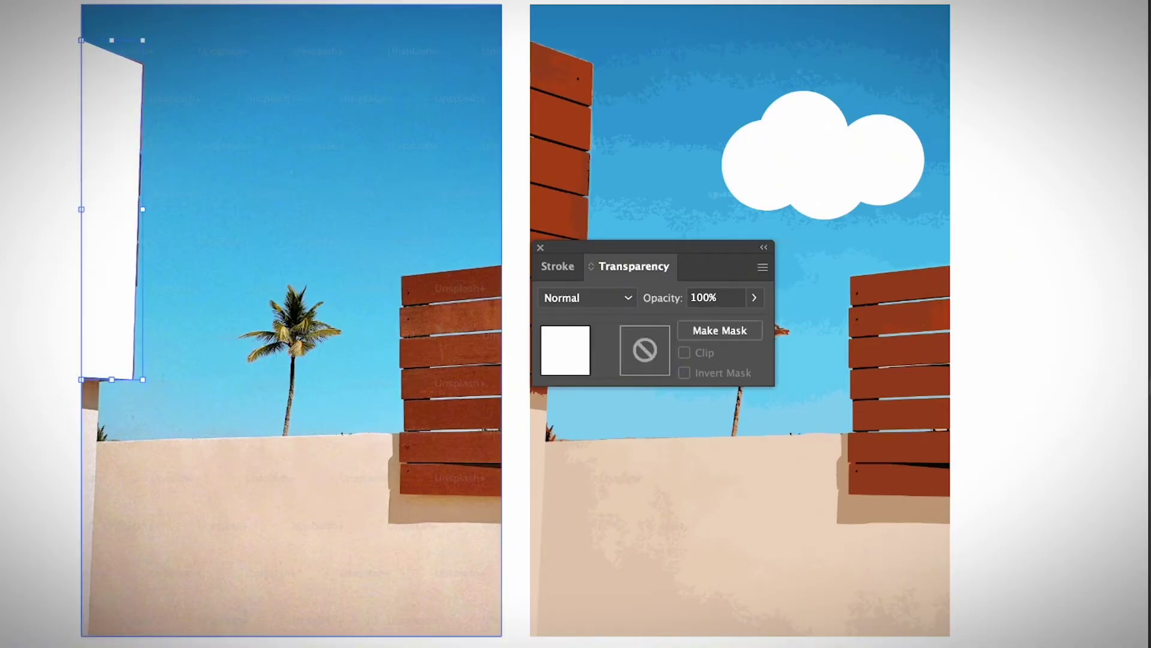
left_click(252, 240, "shift")
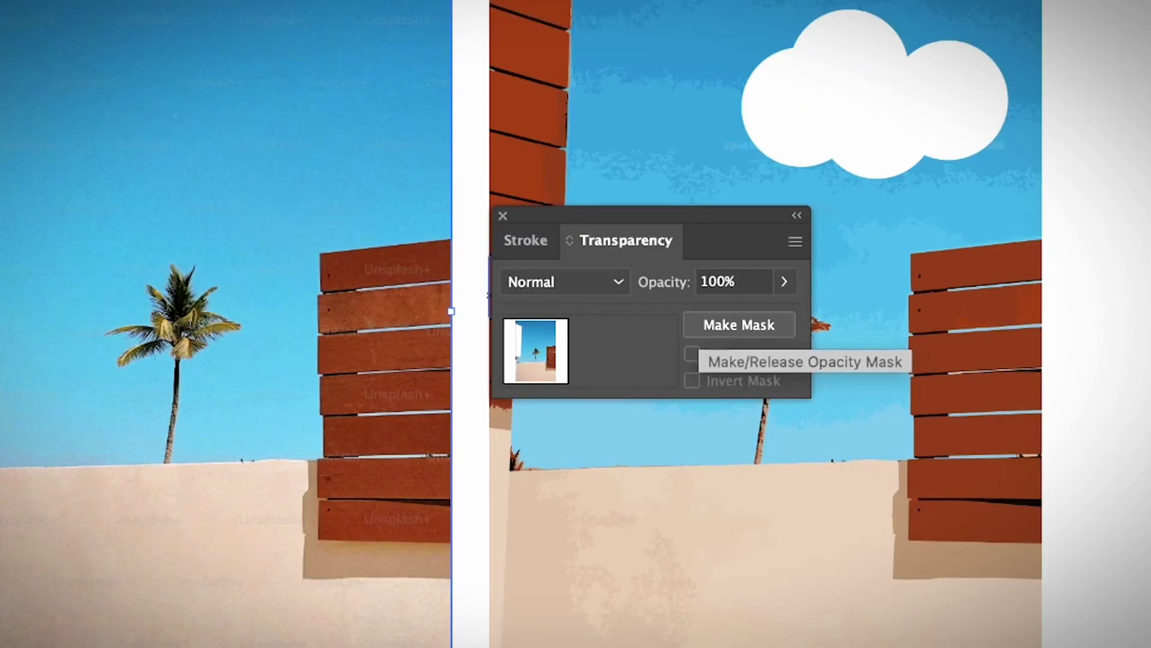
Make an opacity mask from the selected shape and photo, with Invert Mask on and Clip off, and deselect.
left_click(739, 325)
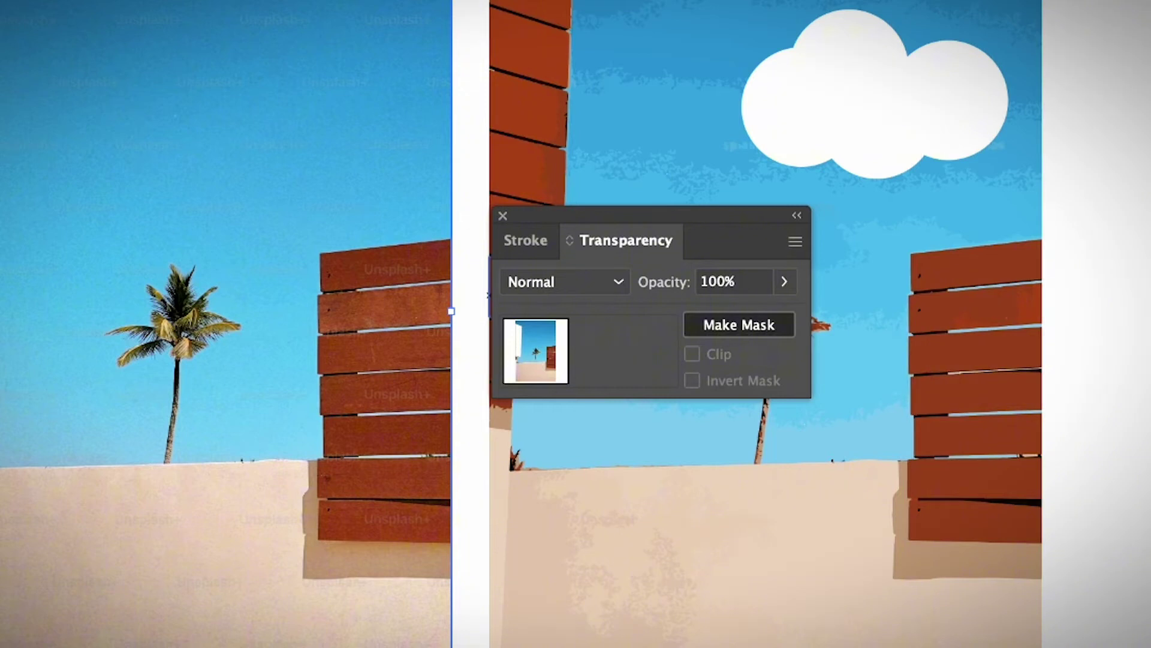
left_click(693, 380)
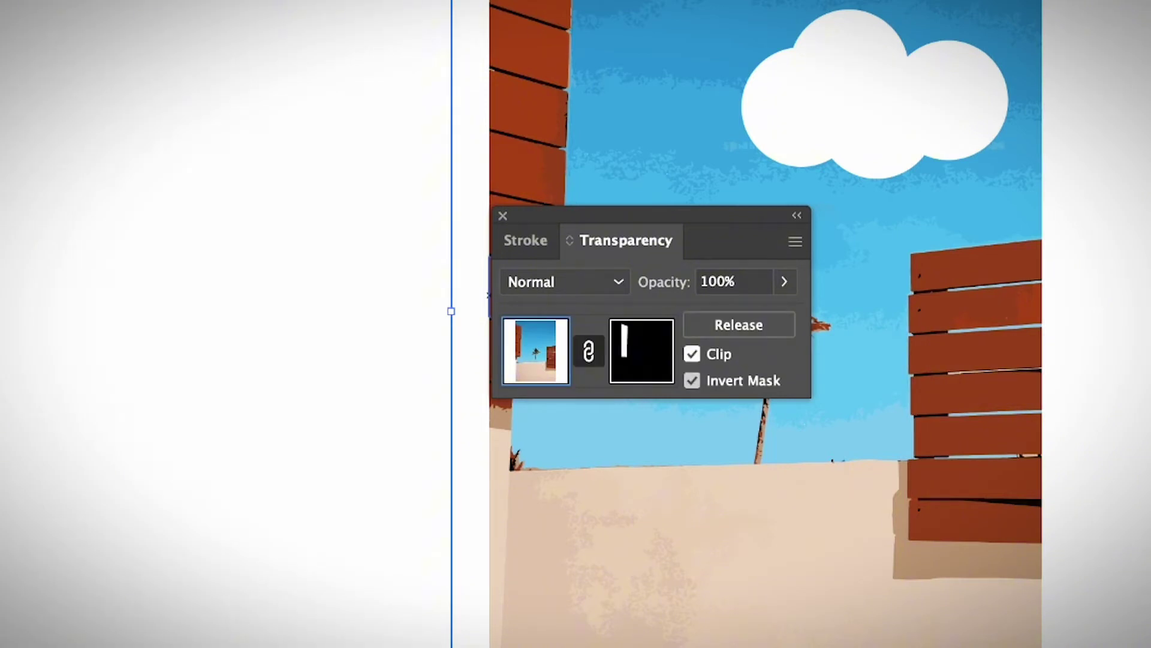
left_click(692, 354)
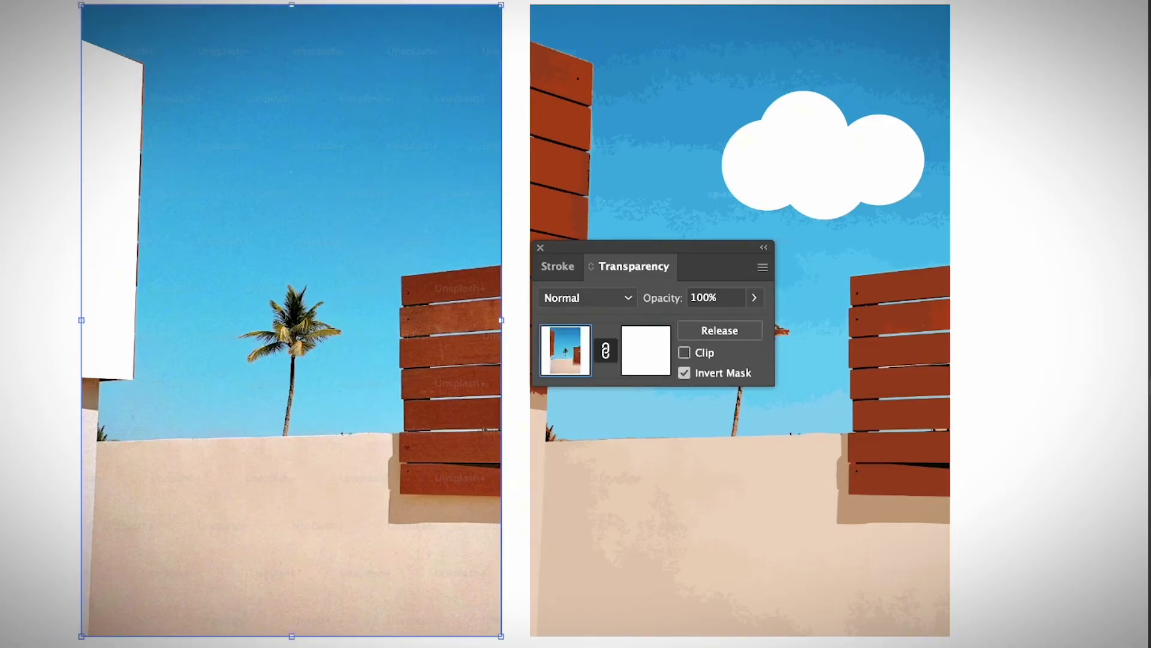
key("super+shift+a")
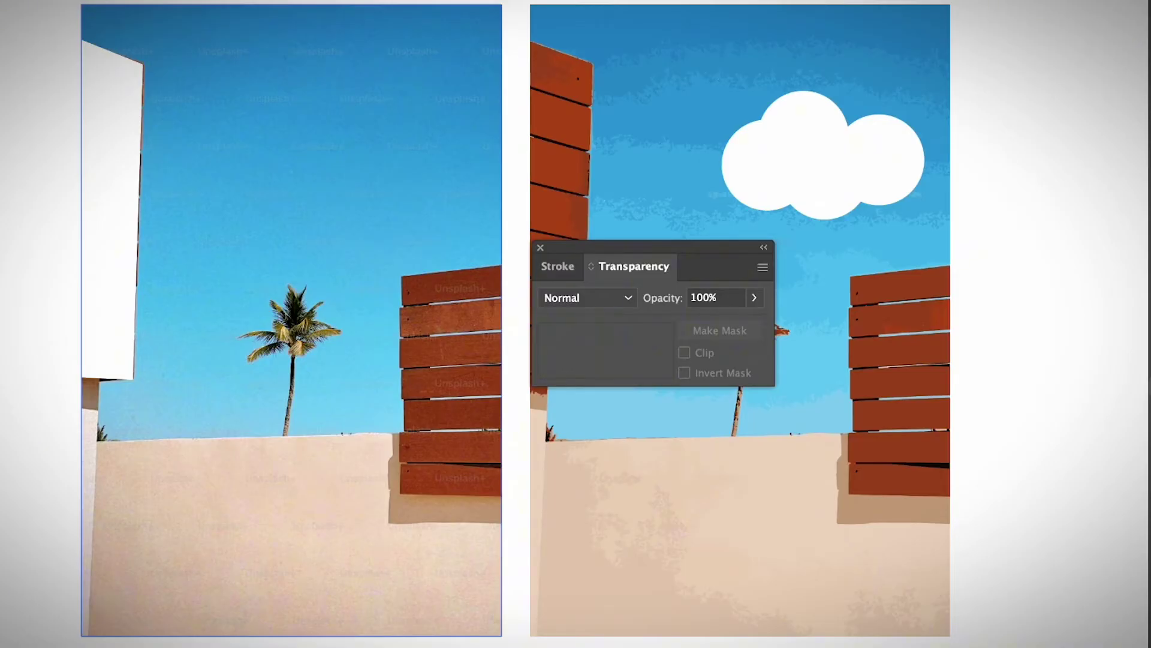
Paint a thick white round stroke over the photo's palm crown with the Paintbrush Tool.
left_click(291, 320)
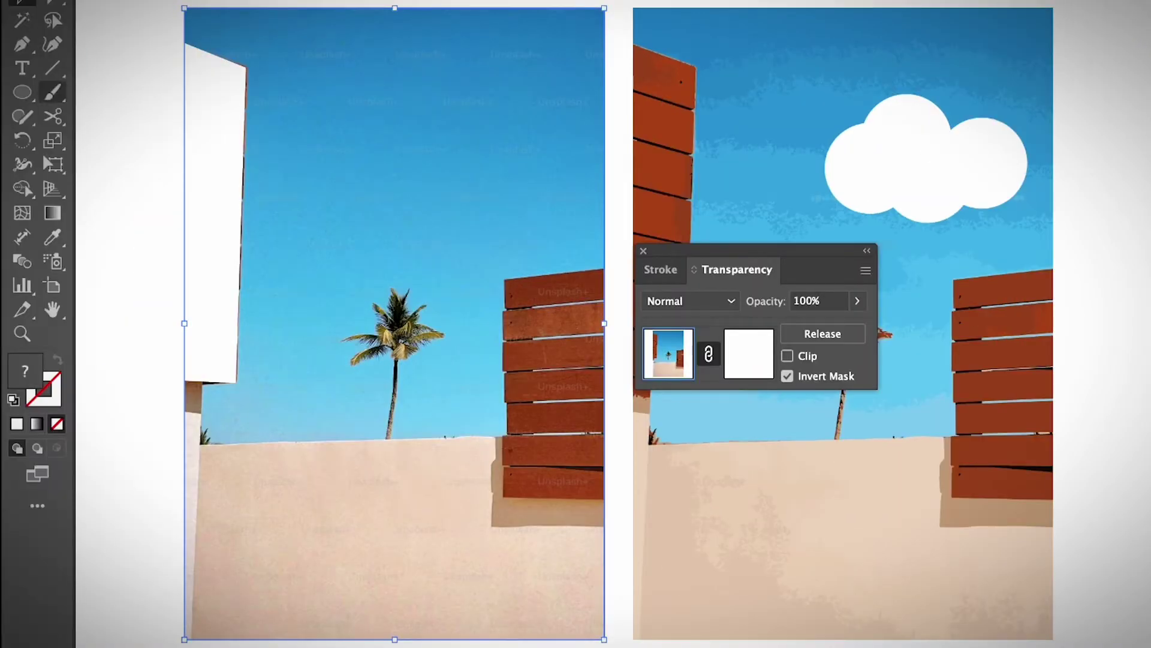
left_click(52, 92)
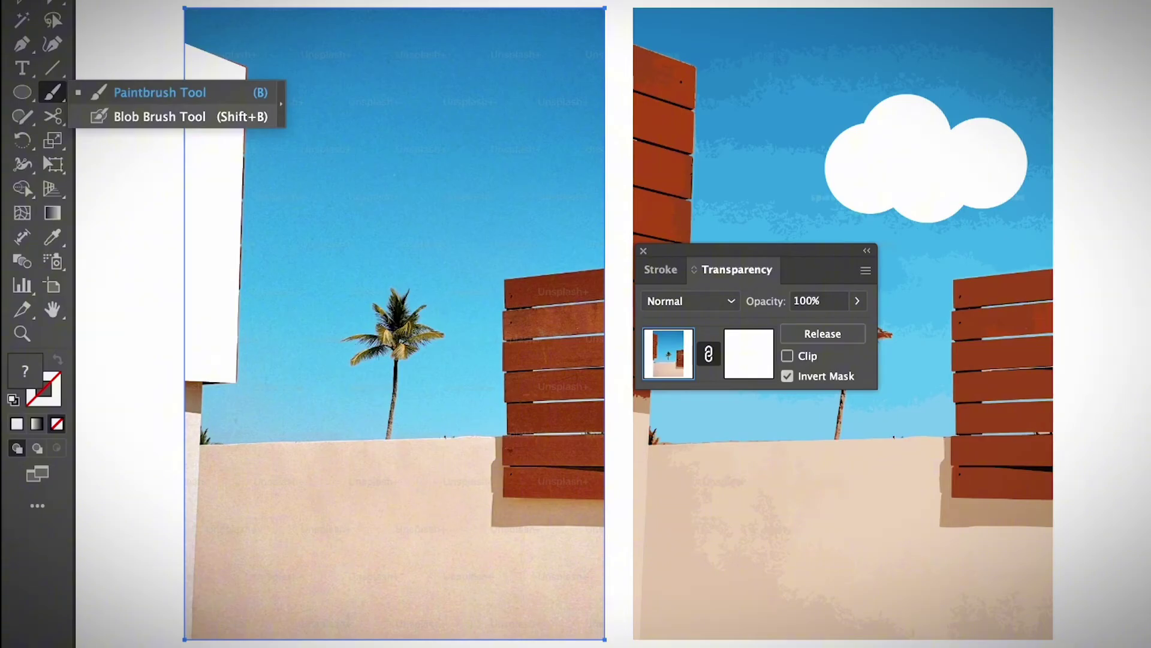
left_click(160, 93)
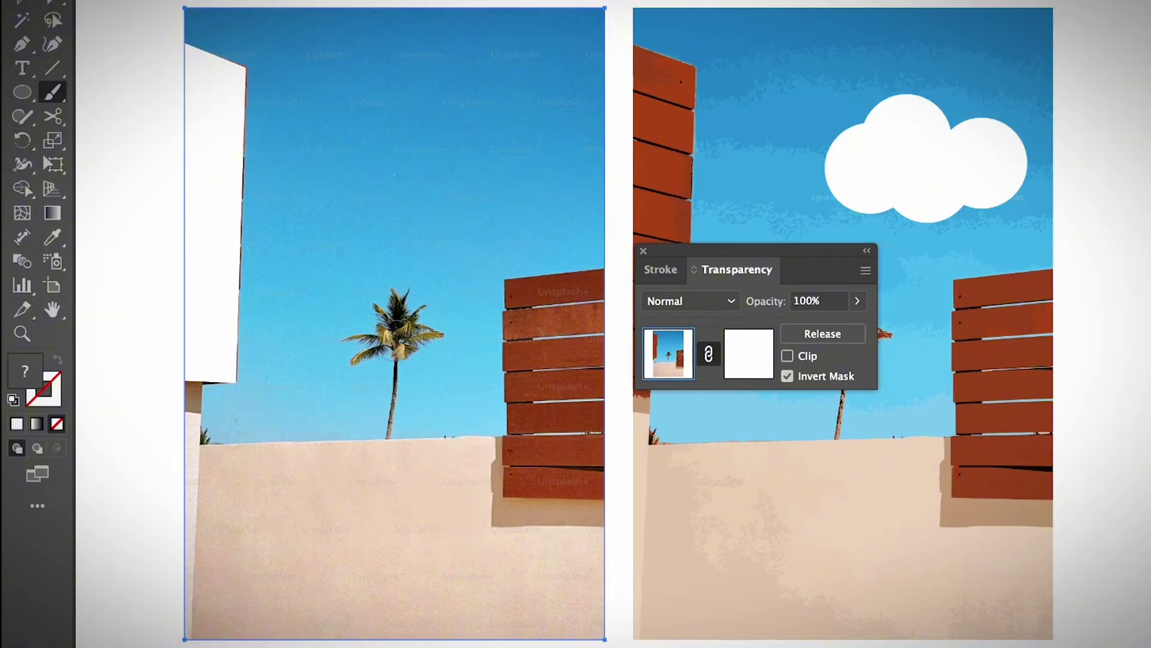
mouse_move(376, 344)
left_mouse_down()
mouse_move(416, 318)
mouse_move(365, 351)
mouse_move(359, 336)
mouse_move(388, 312)
mouse_move(389, 360)
mouse_move(421, 309)
mouse_move(428, 330)
mouse_move(355, 363)
mouse_move(386, 356)
left_mouse_up()
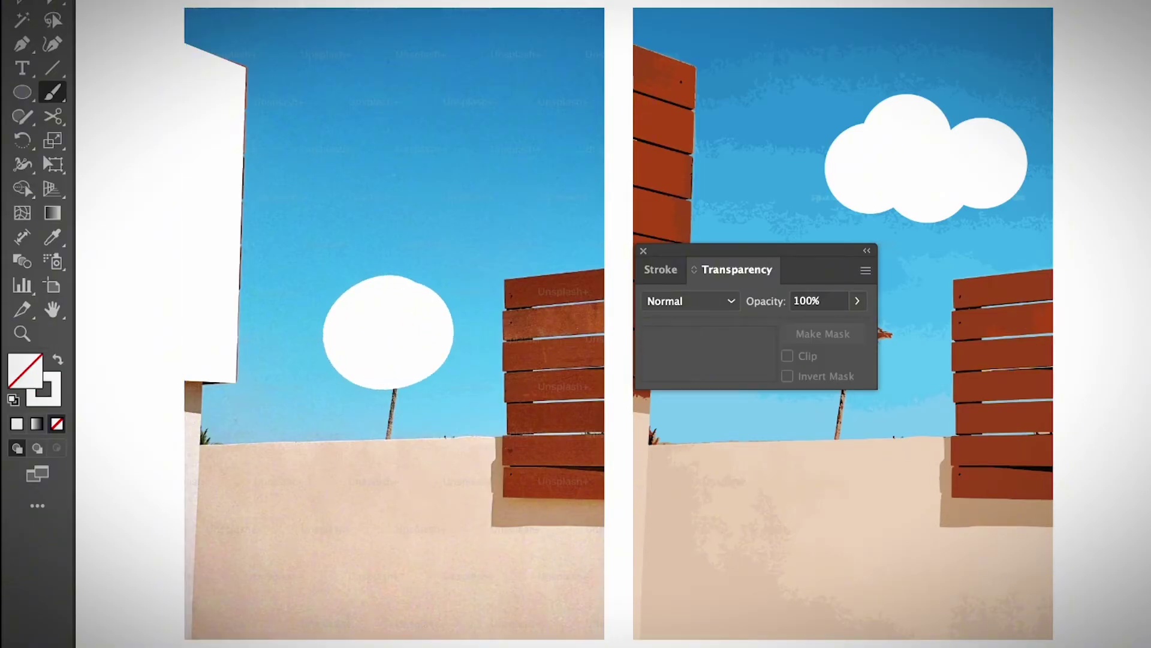
Make an inverted opacity mask from the brushed stroke and the photo, and shift the masked photo slightly.
key("v")
left_click(414, 344)
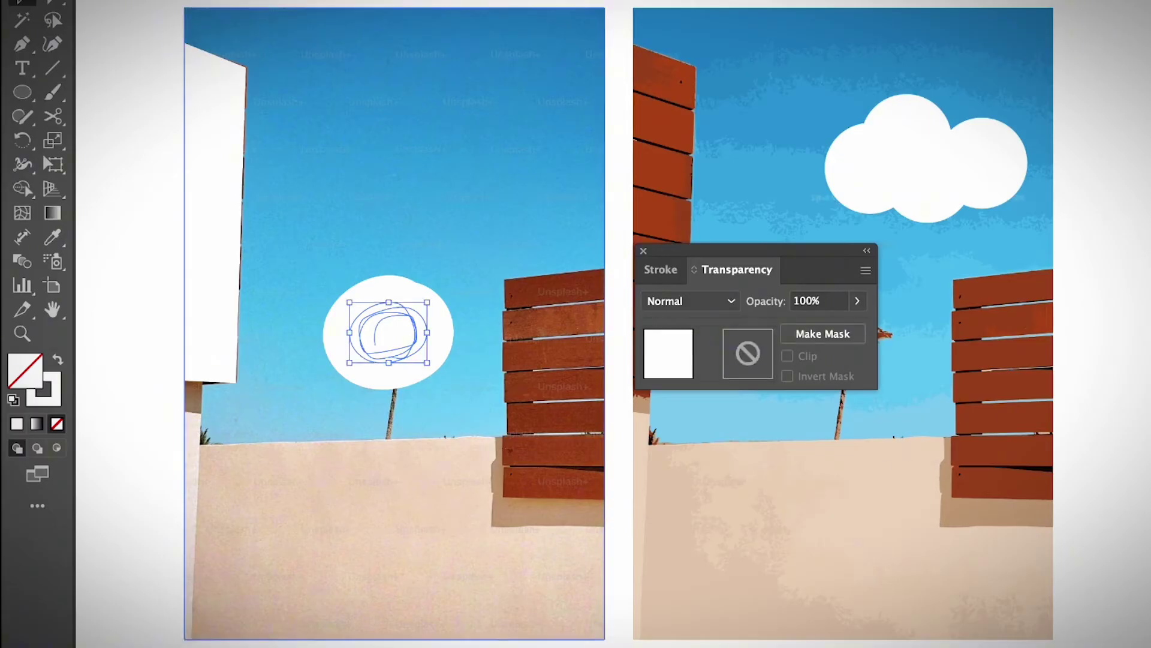
left_click(470, 373, "shift")
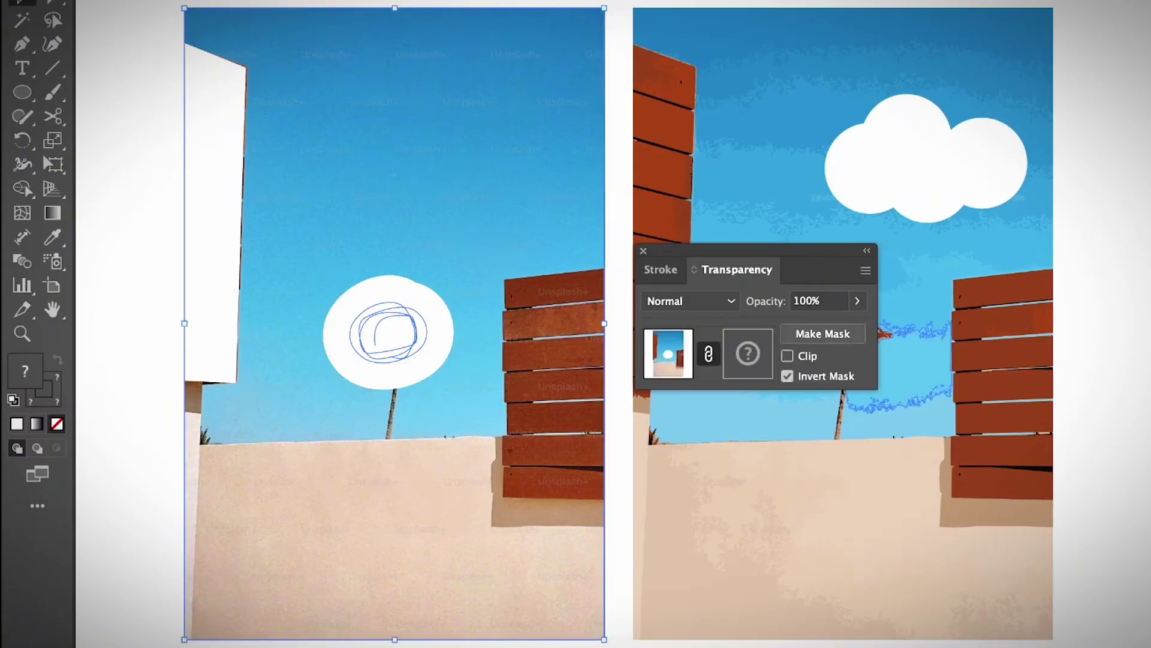
left_click(825, 334)
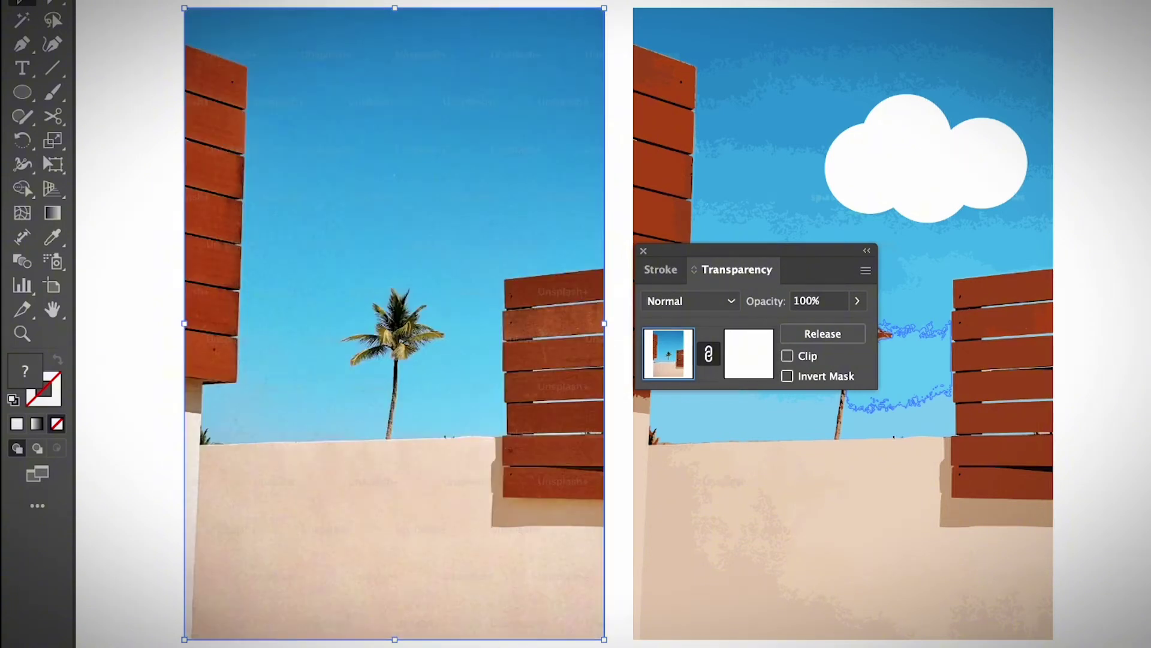
mouse_move(395, 322)
left_mouse_down()
mouse_move(318, 317)
mouse_move(391, 318)
left_mouse_up()
Draw a large rectangle across the masked photo and fill it with cyan.
left_click(129, 198)
left_click(22, 92)
left_click(126, 93)
mouse_move(108, 127)
left_mouse_down()
mouse_move(612, 476)
mouse_move(616, 491)
left_mouse_up()
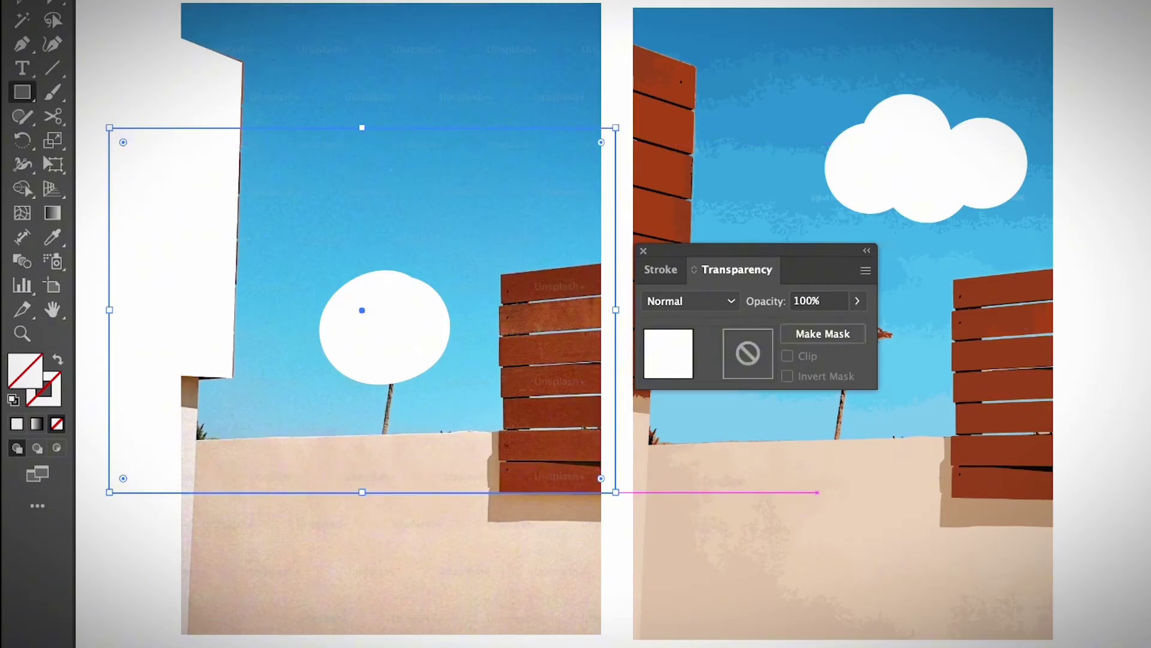
left_click(1149, 200)
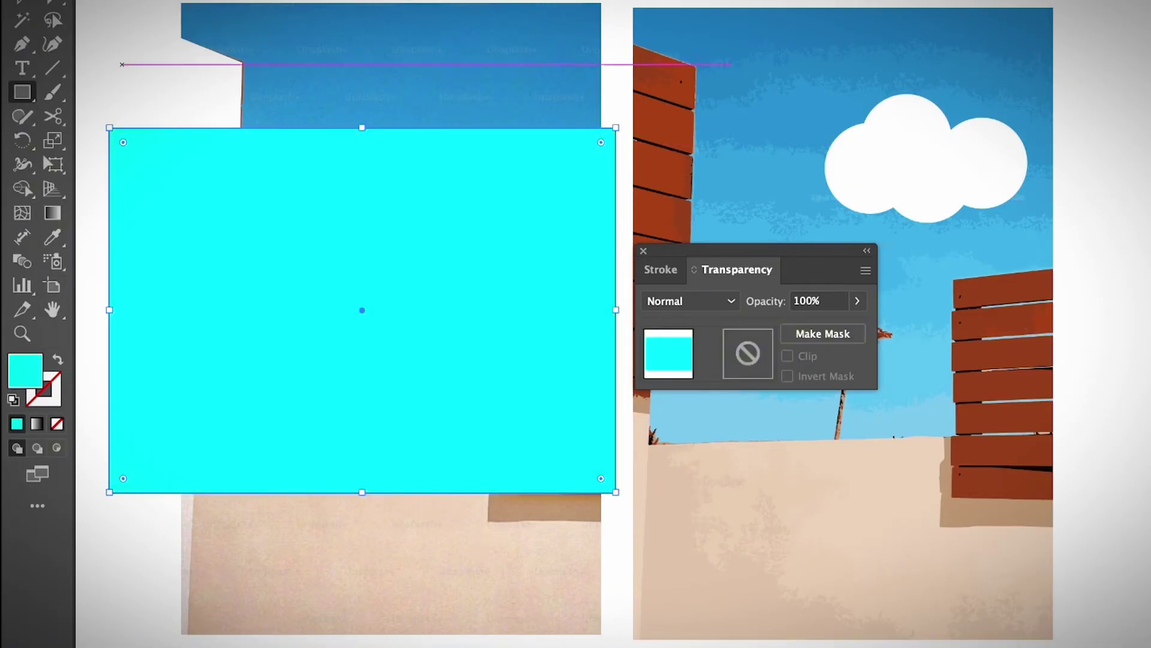
Send the cyan rectangle to the back and move it behind the photo's masked-out areas.
left_click(22, 2)
key("ctrl+shift+bracketleft")
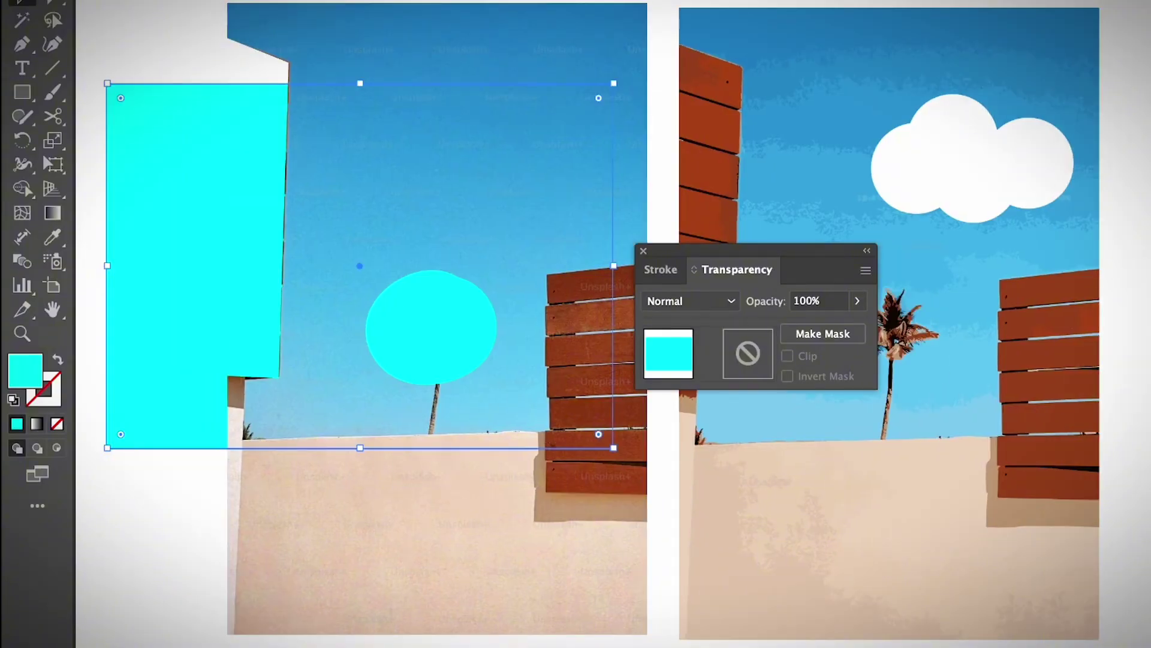
mouse_move(217, 255)
left_mouse_down()
mouse_move(246, 294)
mouse_move(247, 264)
mouse_move(104, 232)
mouse_move(291, 273)
left_mouse_up()
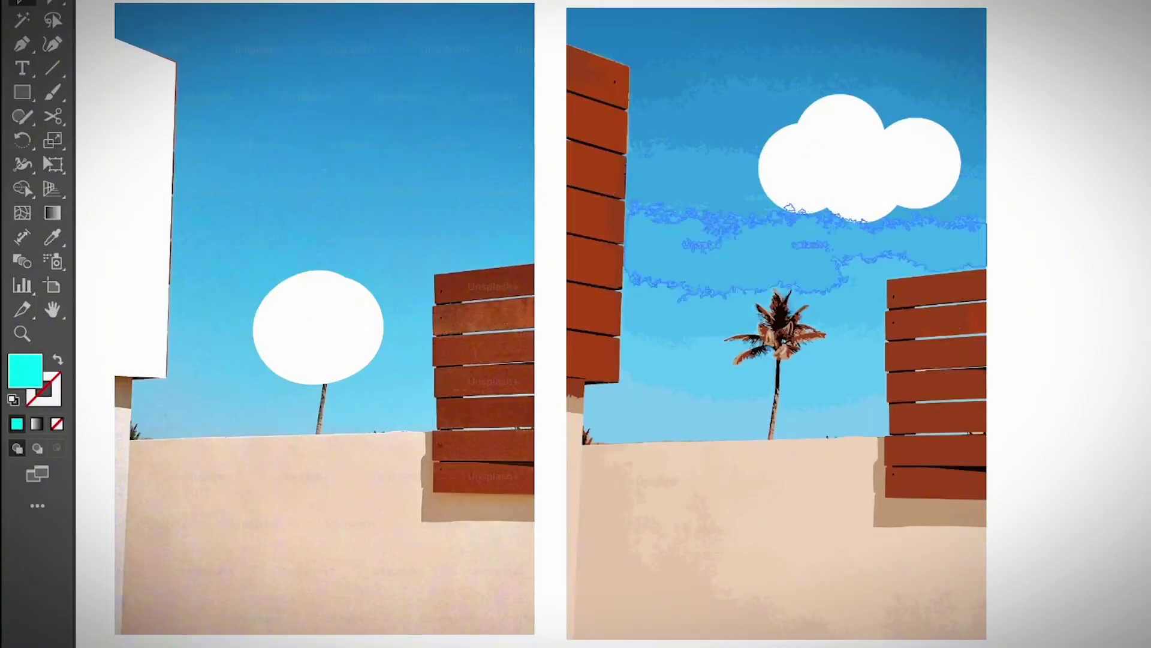
Select individual shapes of the traced vector image to examine how it is divided.
left_click(840, 417)
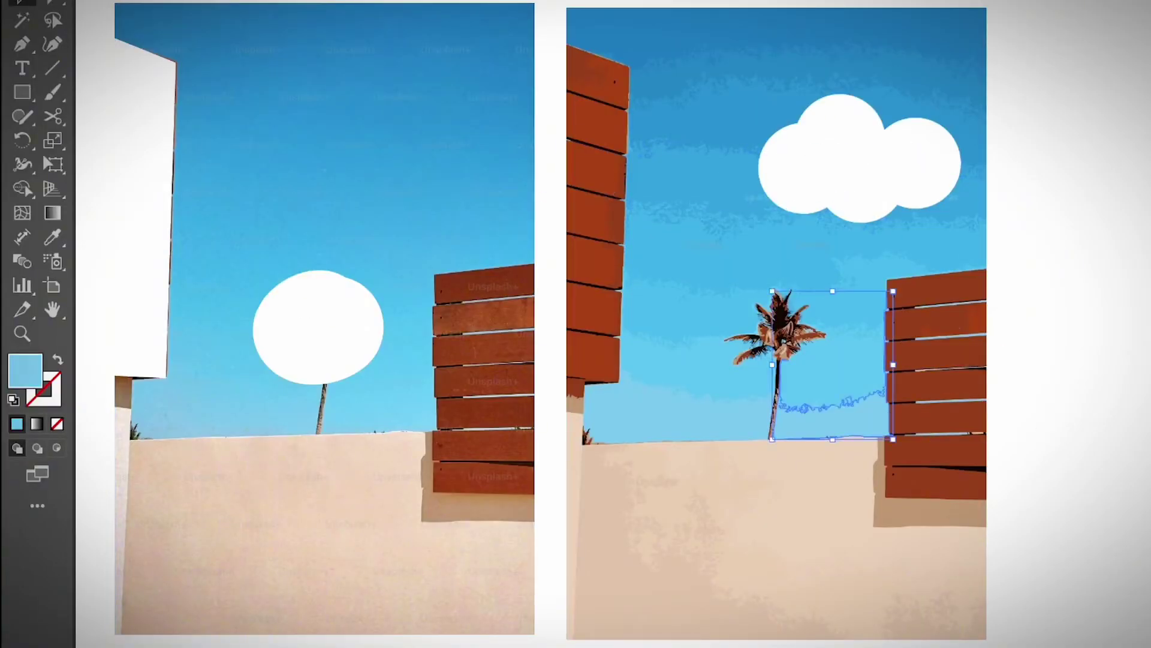
left_click(467, 372)
left_click(846, 372)
left_click(935, 387)
left_click(1050, 387)
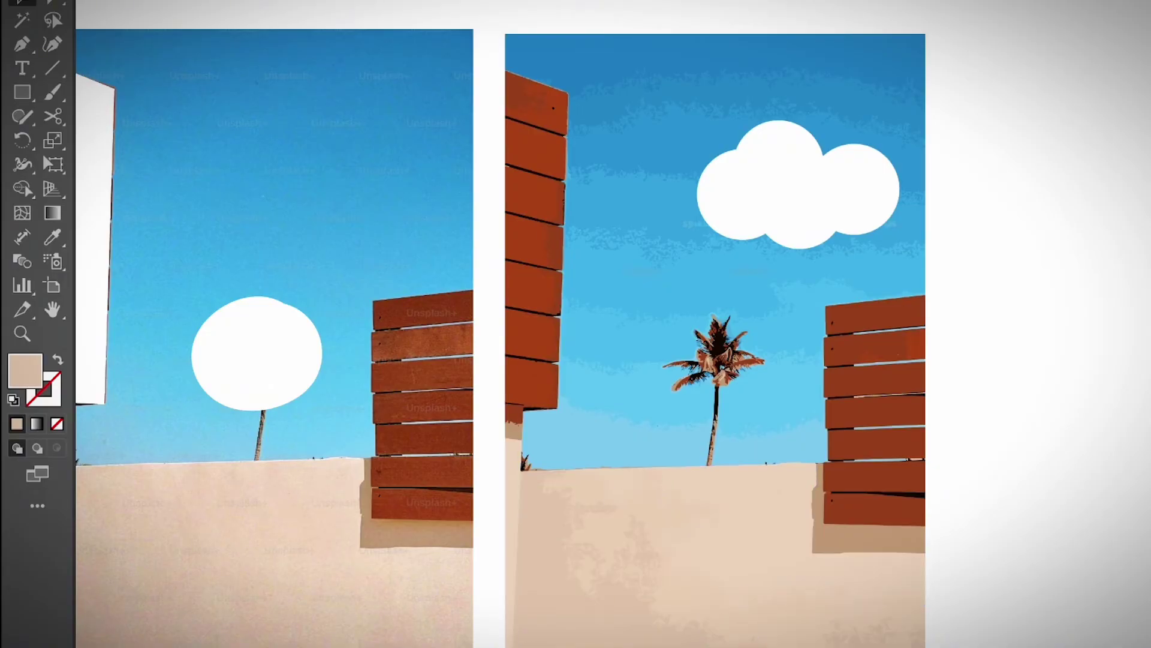
Try erasing the palm tree and the left wood panel from the vector image with the Eraser Tool, and undo both strokes.
key("shift+e")
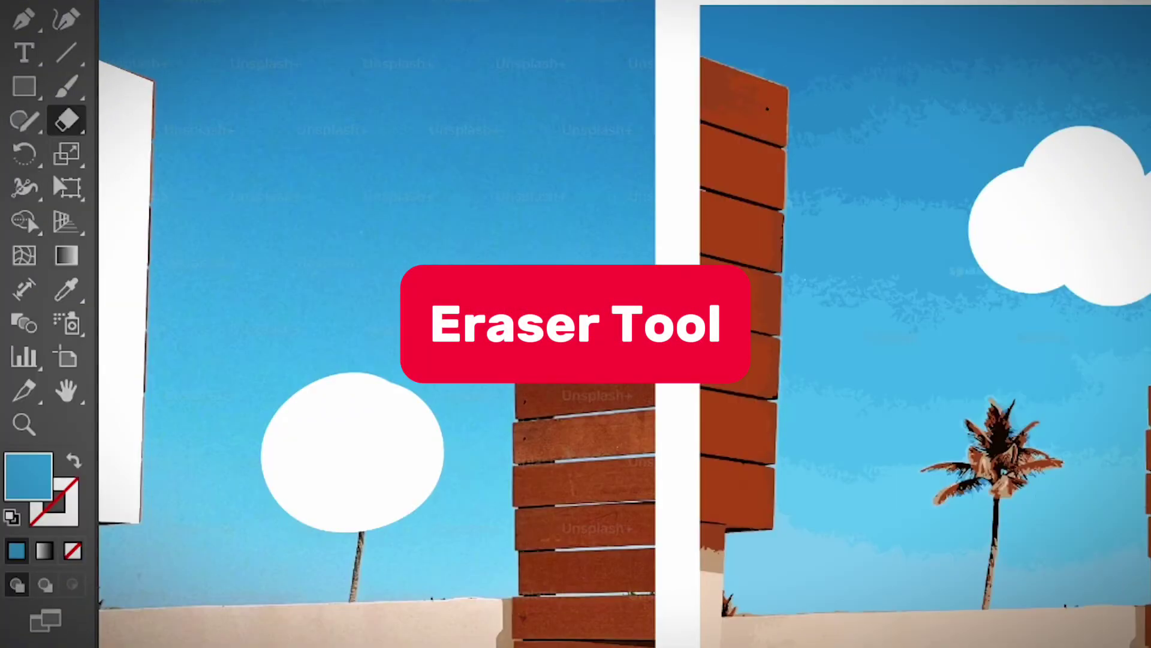
mouse_move(952, 411)
left_mouse_down()
mouse_move(1037, 444)
mouse_move(1034, 523)
mouse_move(936, 512)
left_mouse_up()
mouse_move(675, 395)
left_mouse_down()
mouse_move(725, 352)
mouse_move(771, 334)
left_mouse_up()
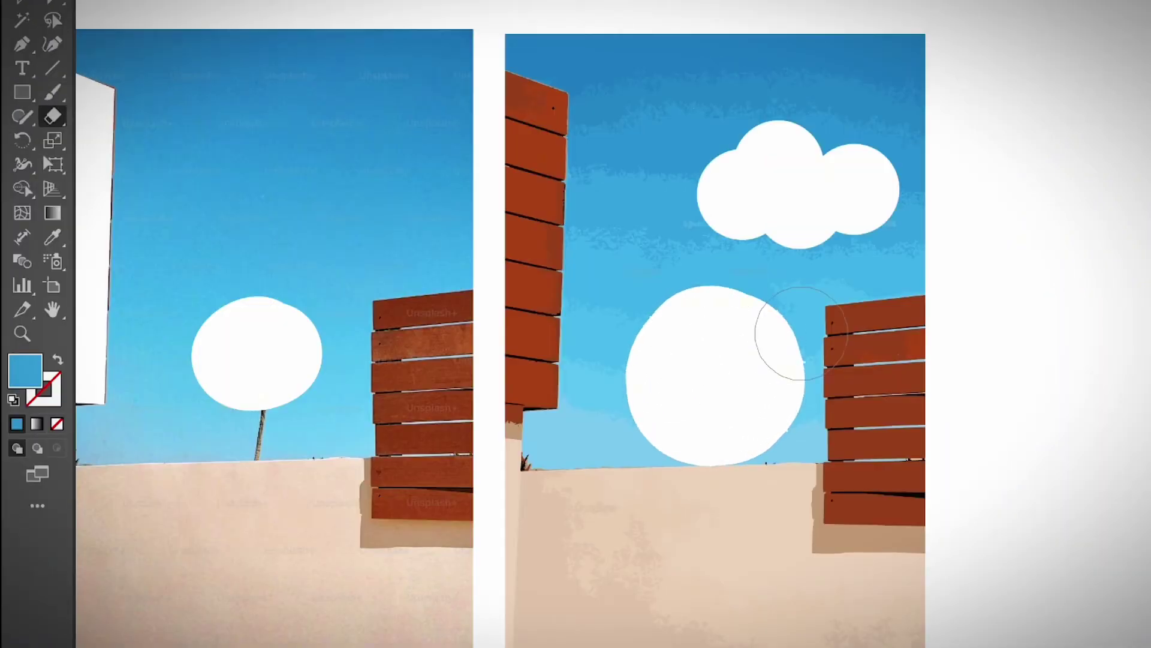
mouse_move(540, 111)
left_mouse_down()
mouse_move(585, 112)
mouse_move(578, 369)
mouse_move(541, 280)
mouse_move(557, 111)
mouse_move(512, 324)
mouse_move(533, 403)
mouse_move(575, 411)
left_mouse_up()
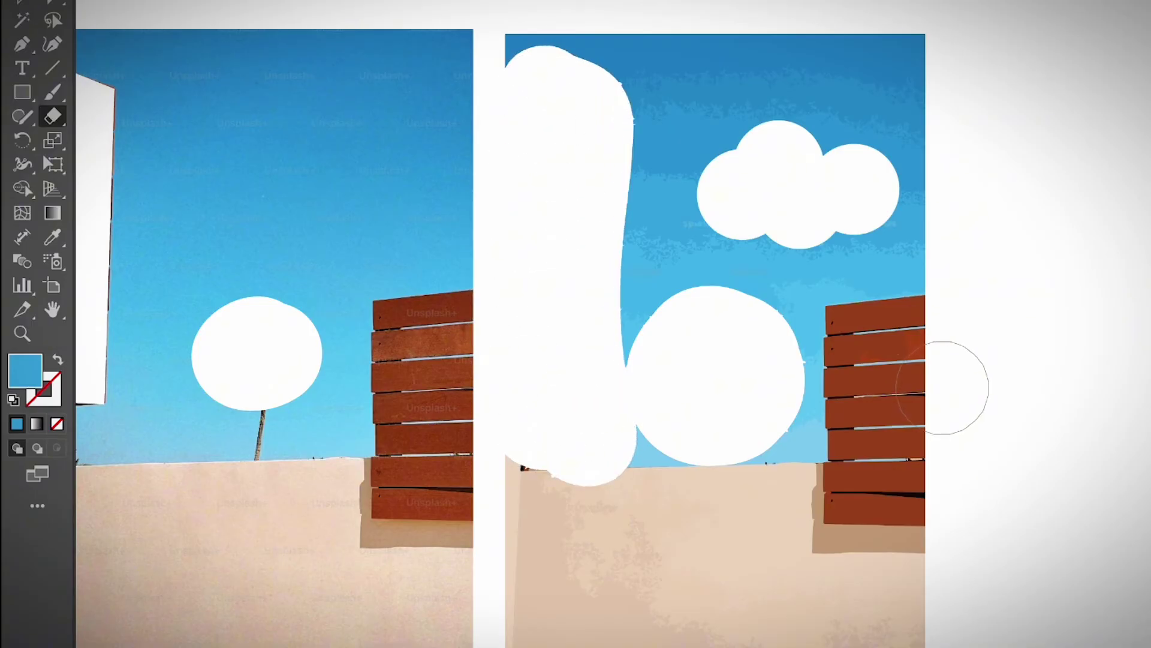
key("ctrl+z")
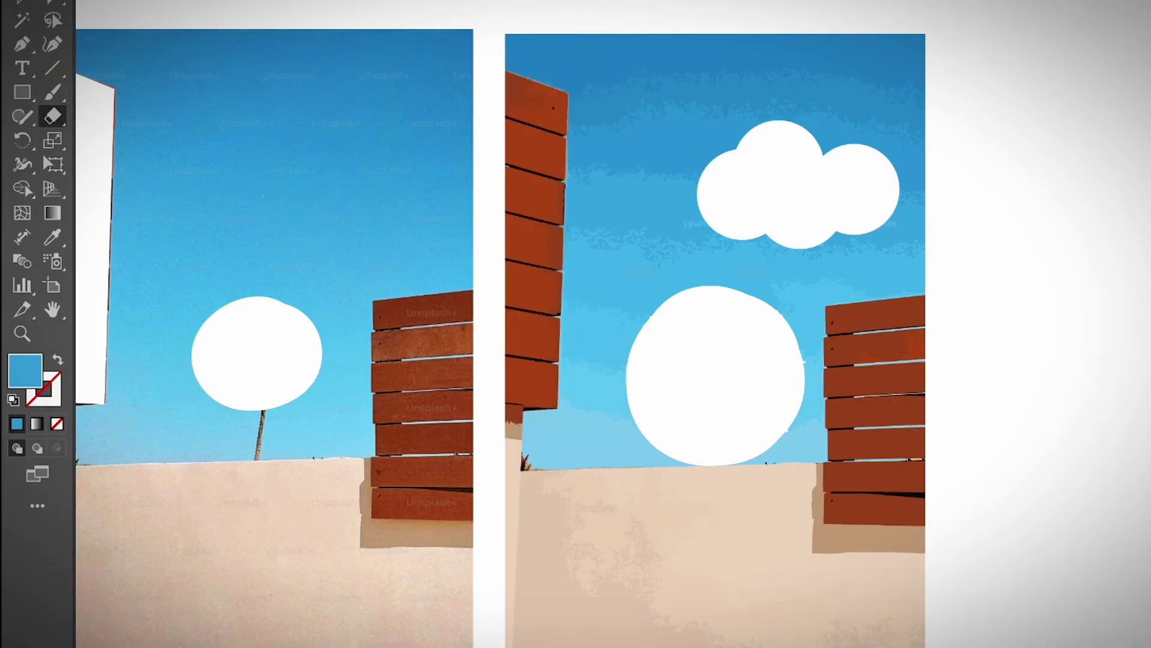
key("ctrl+z")
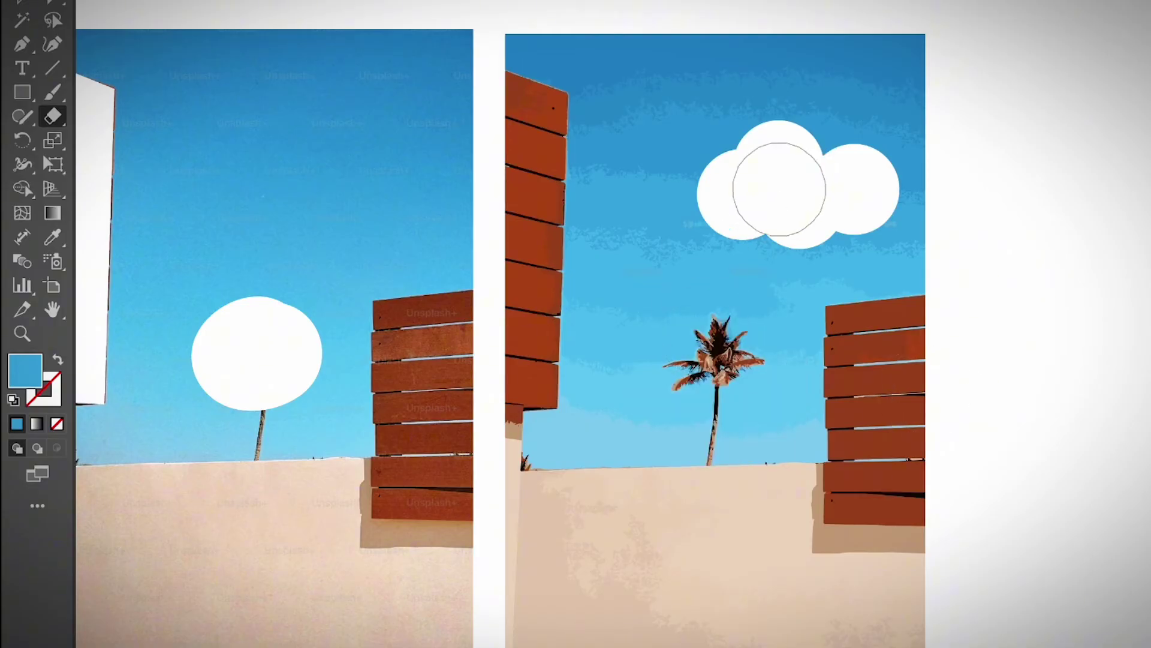
Cut the white cloud diagonally in two with the Knife Tool, from its upper-left notch to its lower-right notch.
right_click(53, 116)
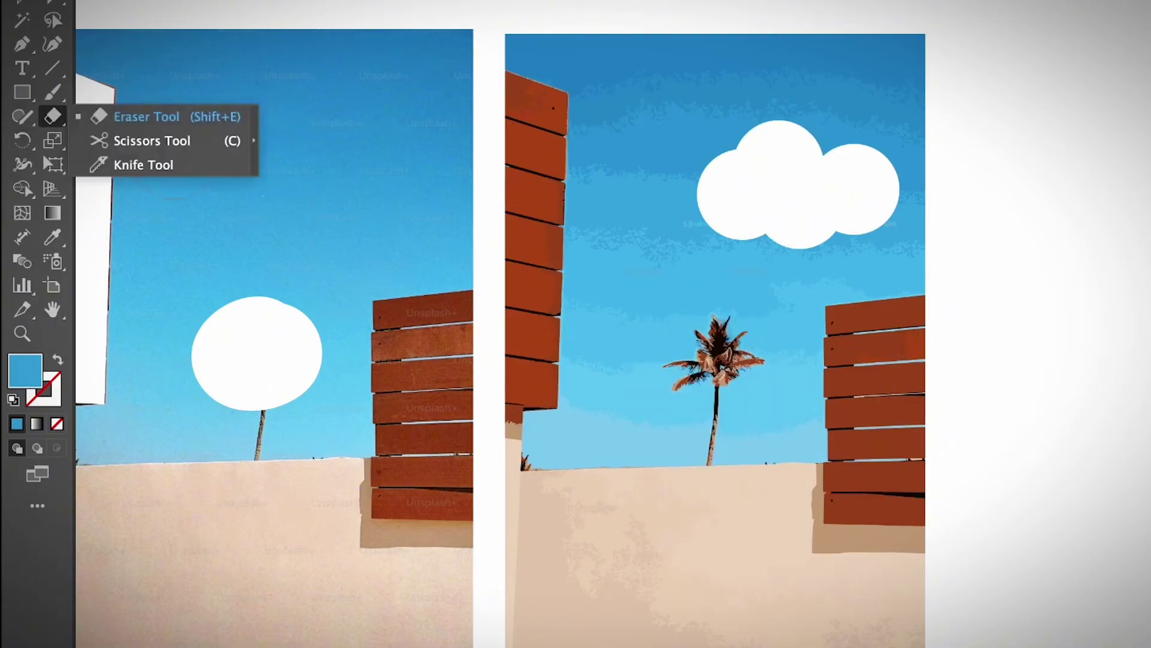
left_click(144, 165)
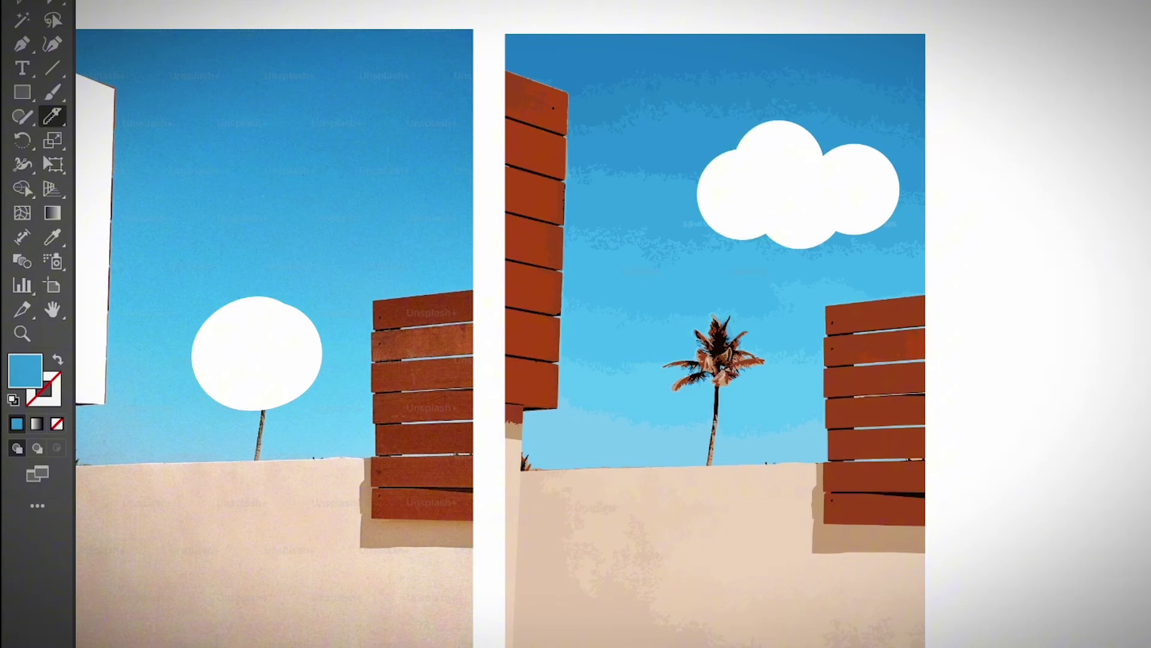
left_click(797, 189, "ctrl")
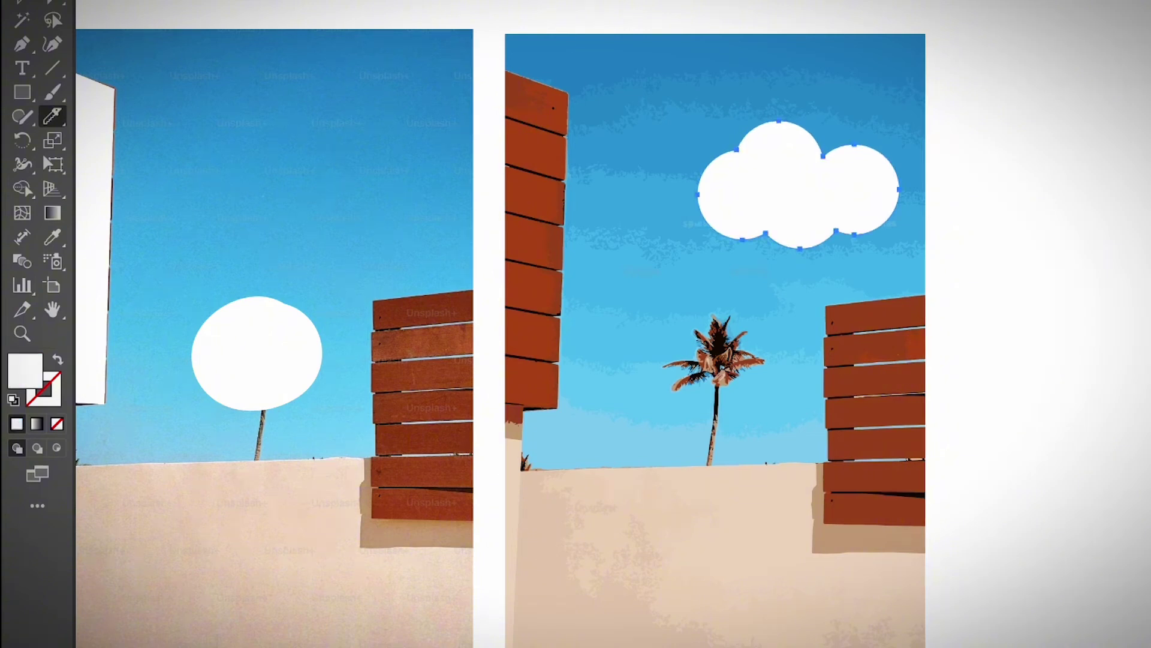
left_click_drag(738, 150, 840, 233)
key("v")
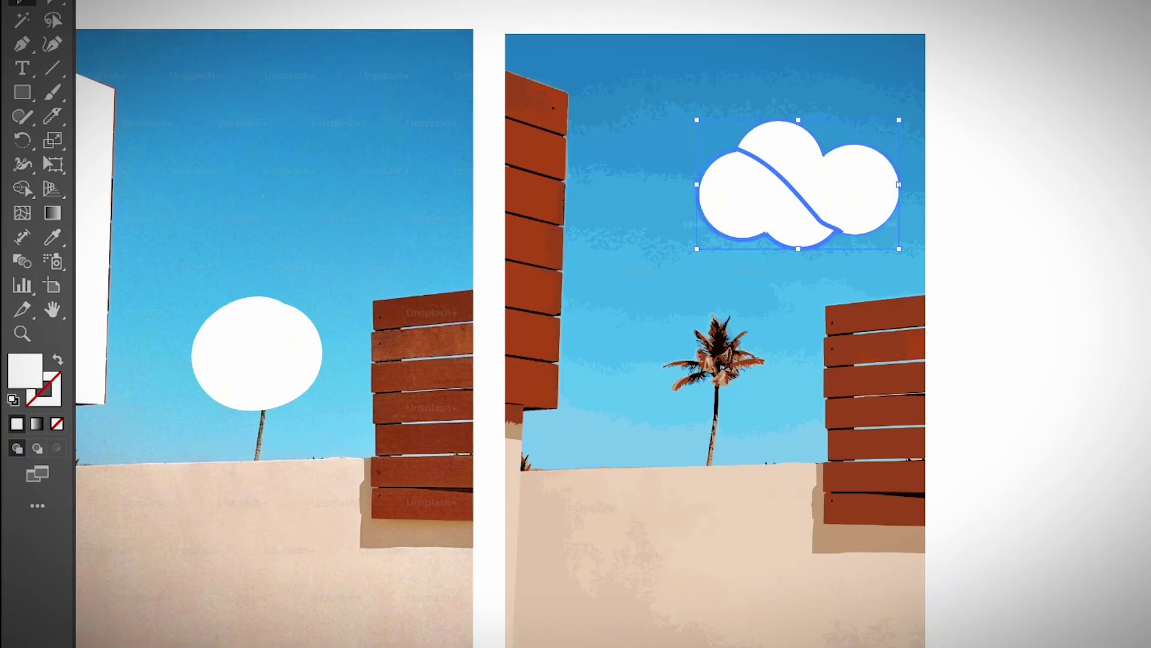
Separate the two pieces of the cut cloud and fill the lower-left piece with yellow.
left_click_drag(803, 178, 821, 170)
key("ctrl+z")
right_click(813, 184)
left_click(840, 443)
key("ctrl+z")
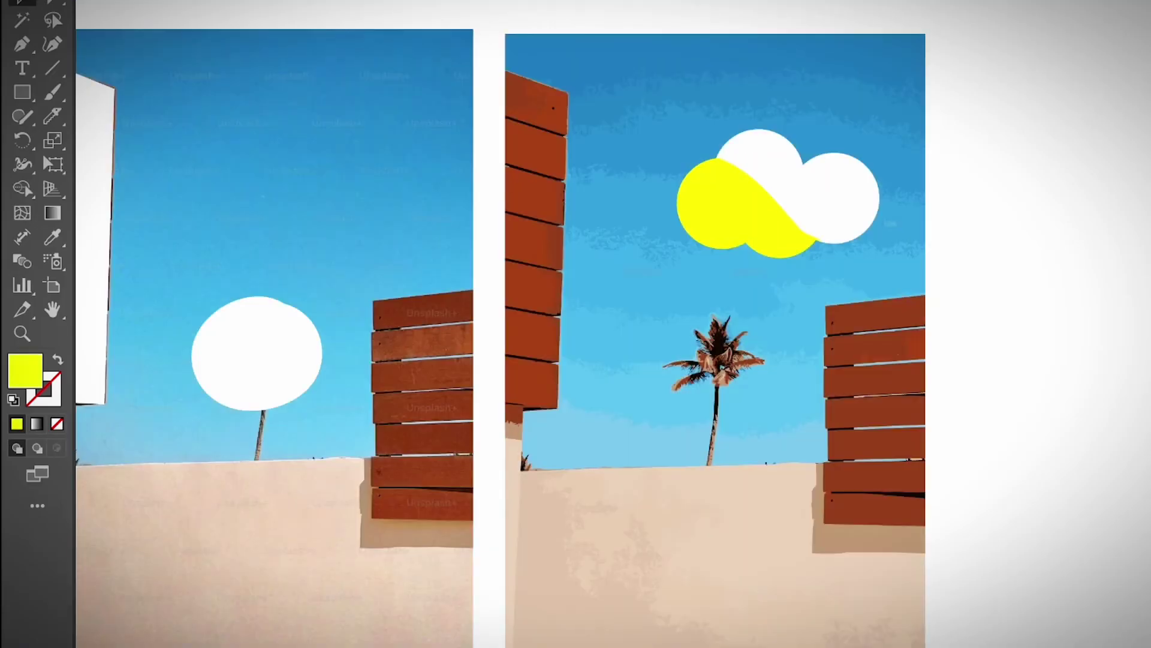
Delete the yellow lower-left piece of the cut cloud.
left_click(803, 191)
left_click(743, 210)
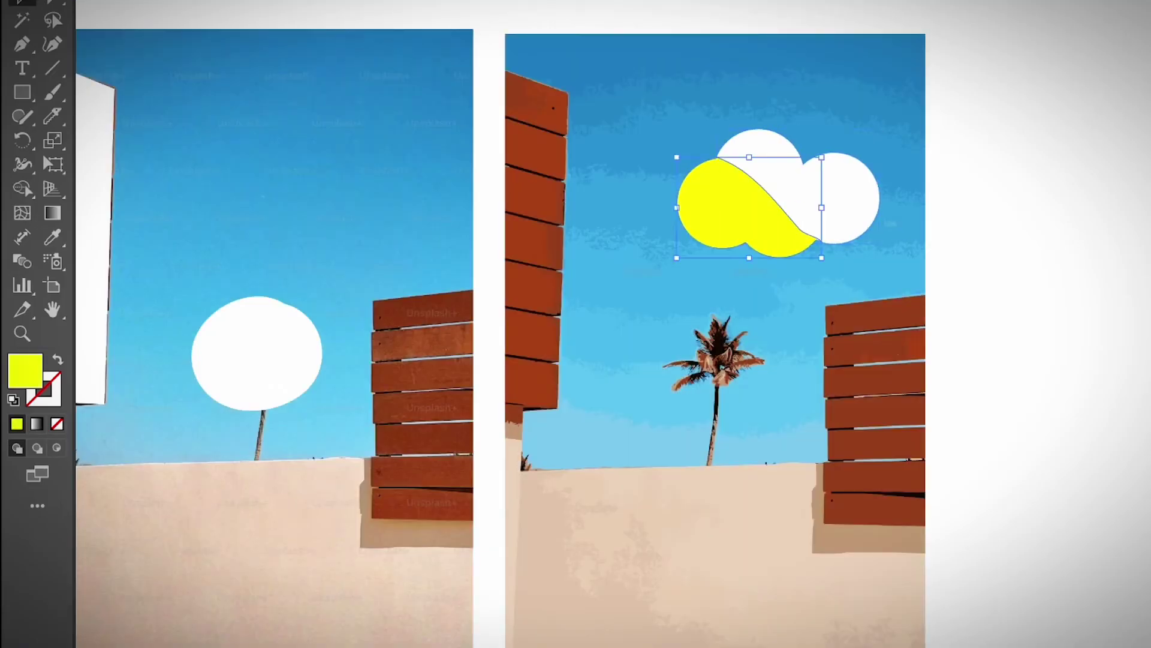
key("Delete")
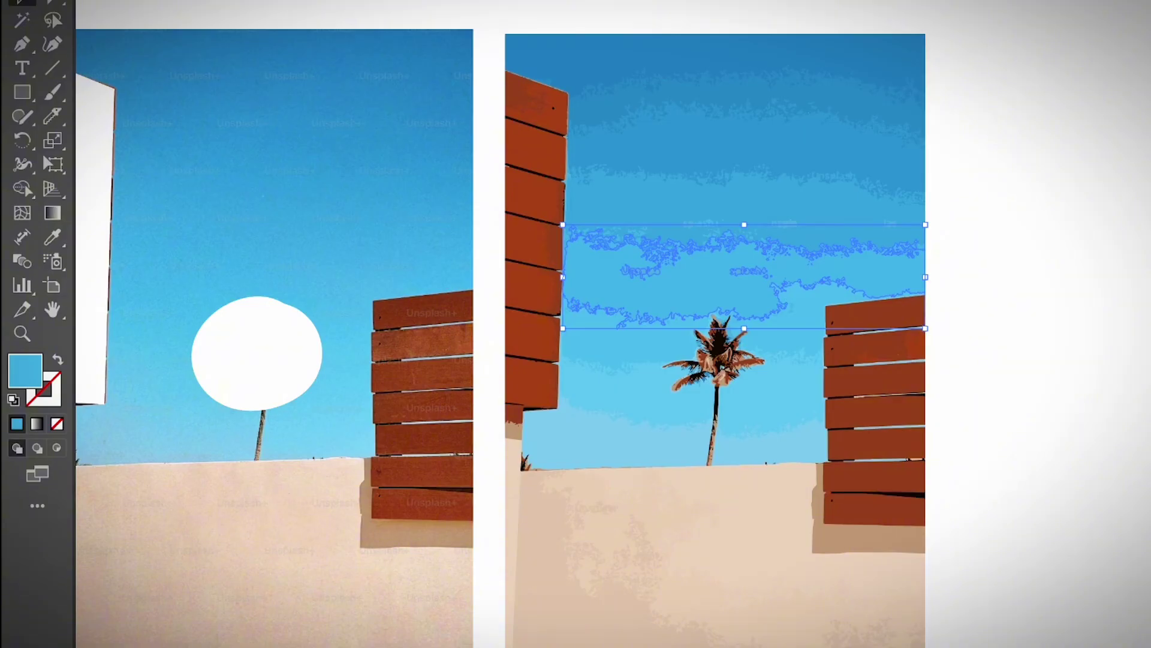
Delete the light-blue sky band above the palm tree and the large beige wall shape from the traced vector image.
key("Delete")
left_click(641, 472)
left_click(643, 504)
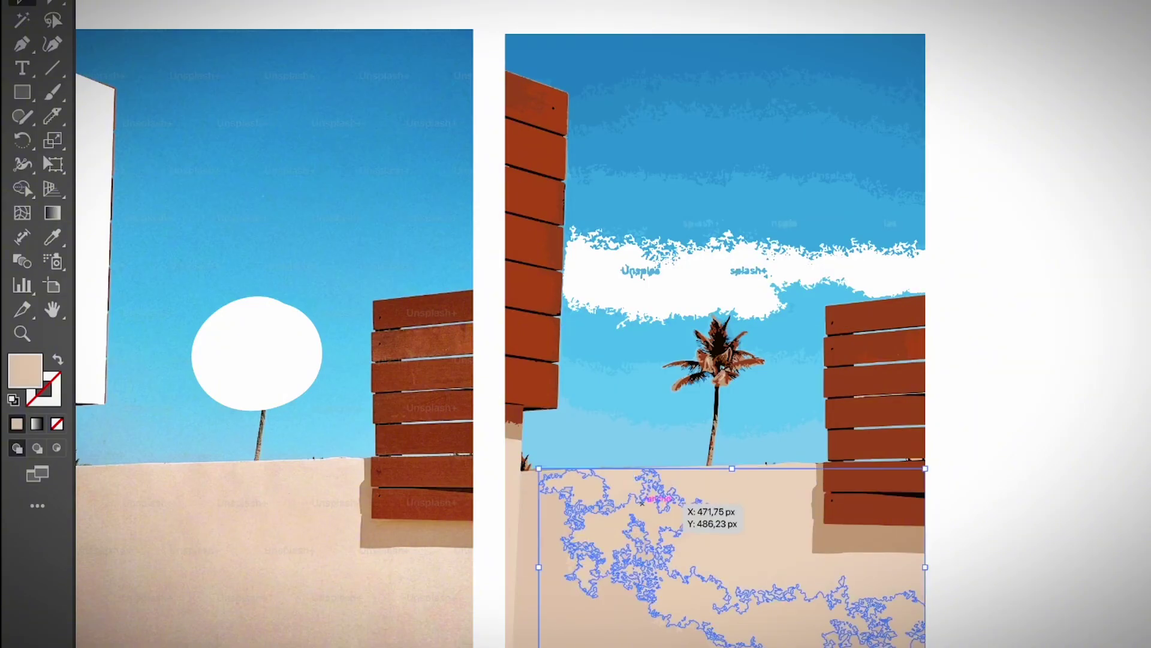
key("Delete")
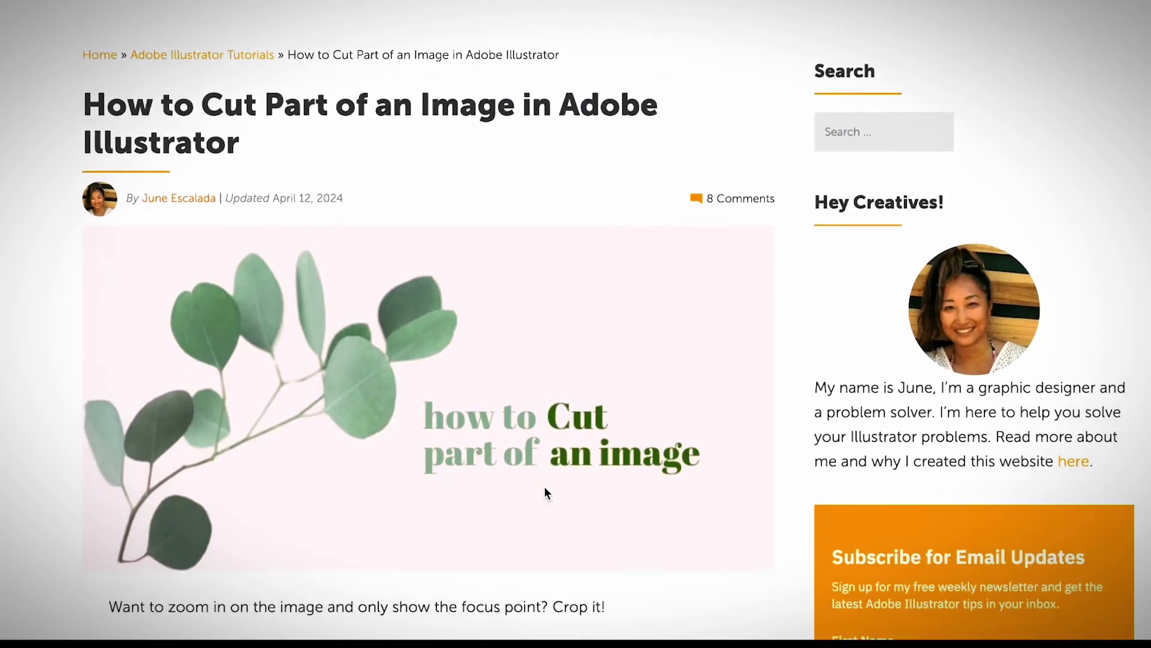
Read through the web article "How to Cut Part of an Image in Adobe Illustrator", examining the Crop Image steps and the Pen Tool method.
scroll(545, 486, "down", 3)
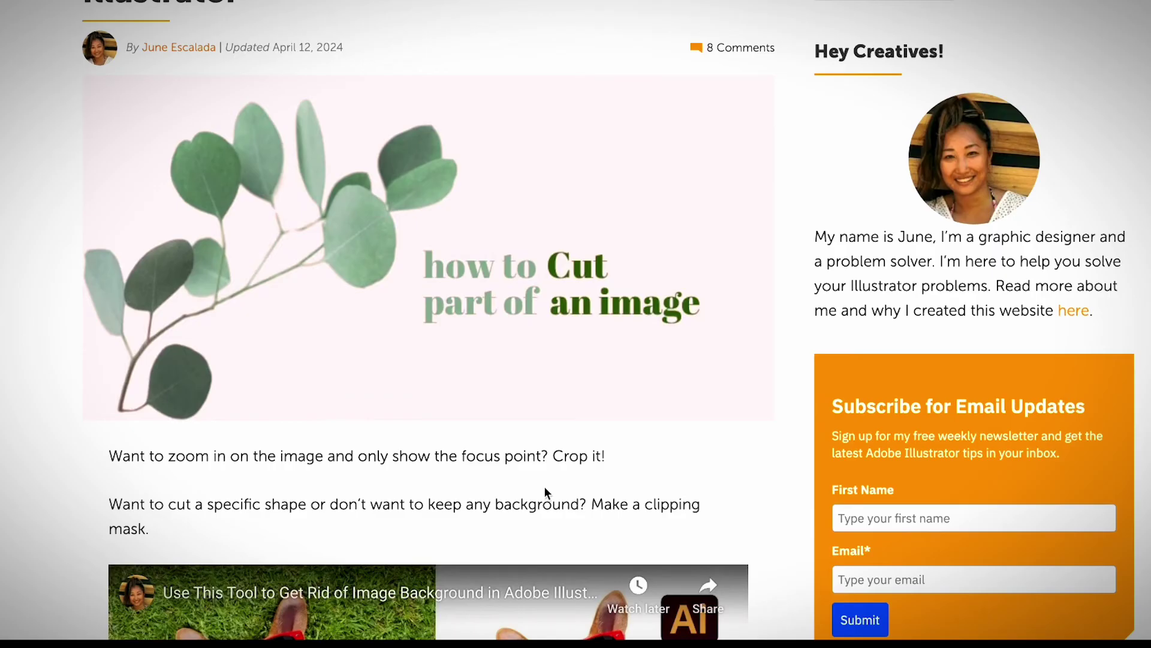
scroll(545, 487, "up", 2)
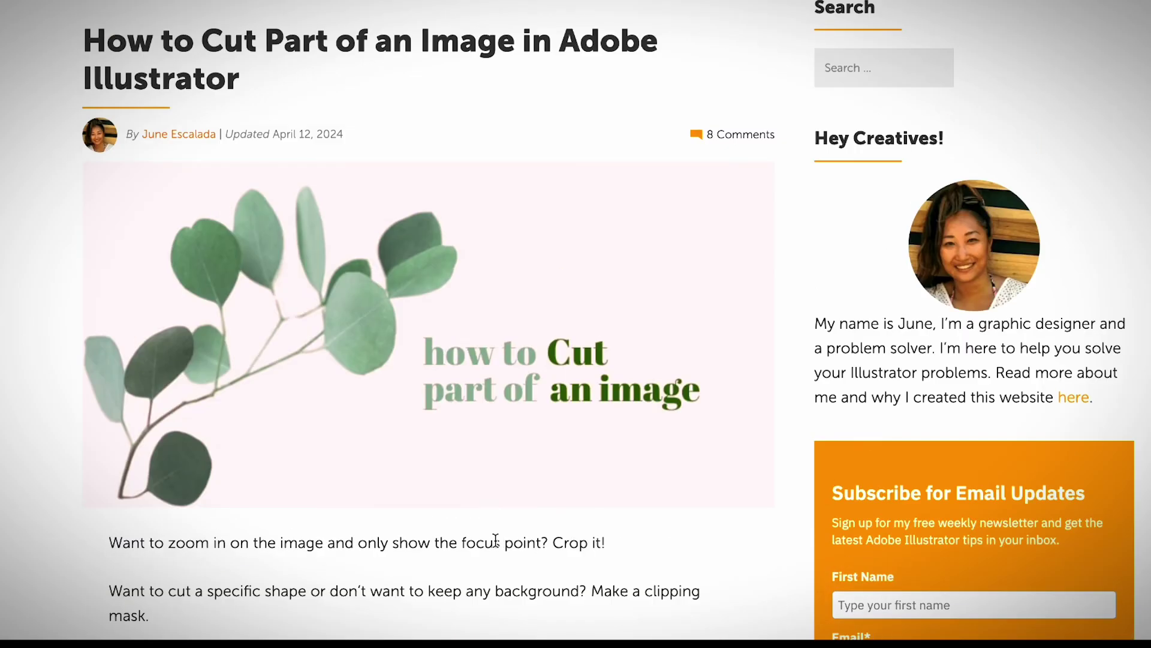
scroll(496, 540, "up", 1)
scroll(495, 543, "down", 2)
scroll(495, 543, "down", 4)
scroll(495, 545, "down", 12)
scroll(493, 538, "down", 9)
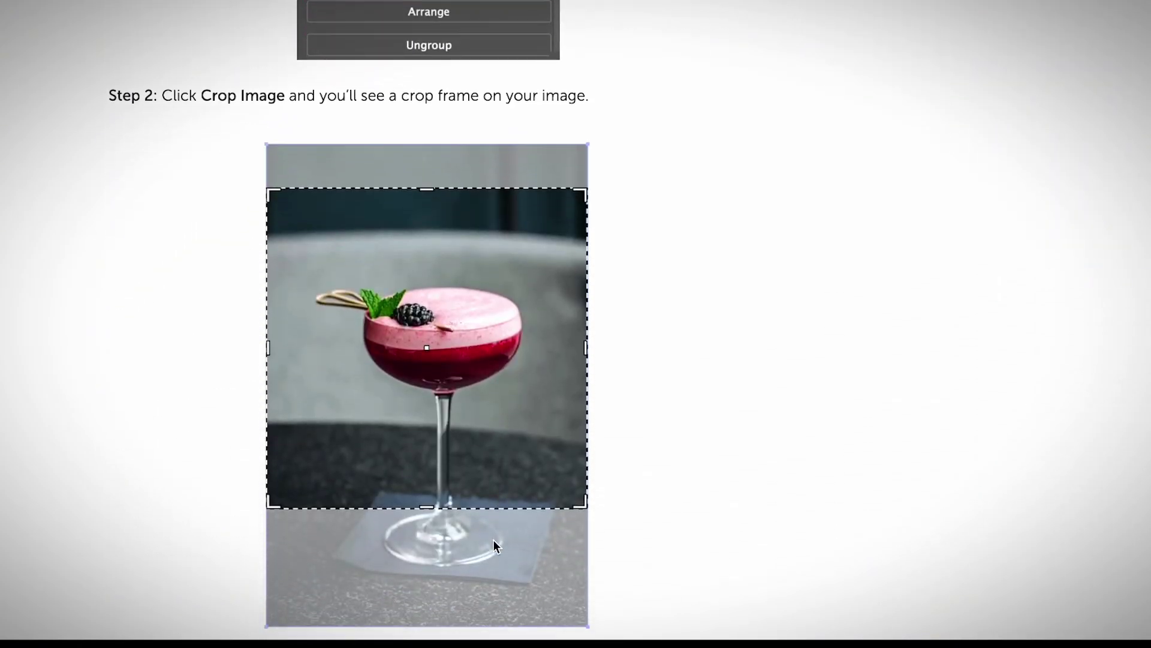
scroll(492, 539, "down", 7)
scroll(493, 538, "down", 9)
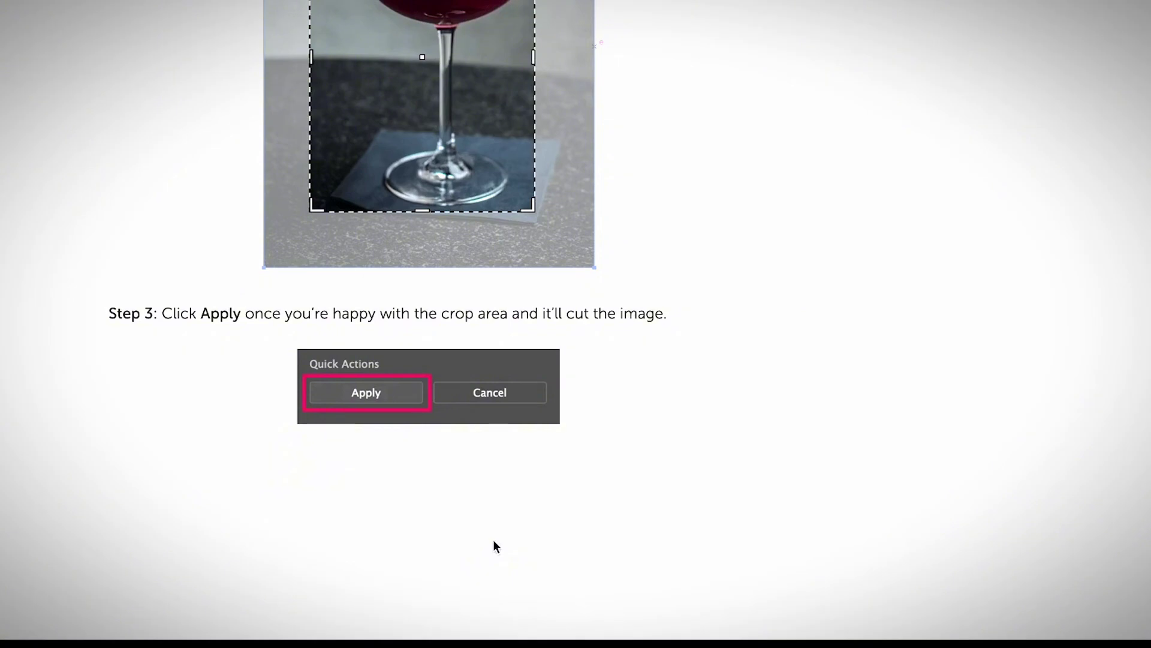
scroll(495, 543, "down", 14)
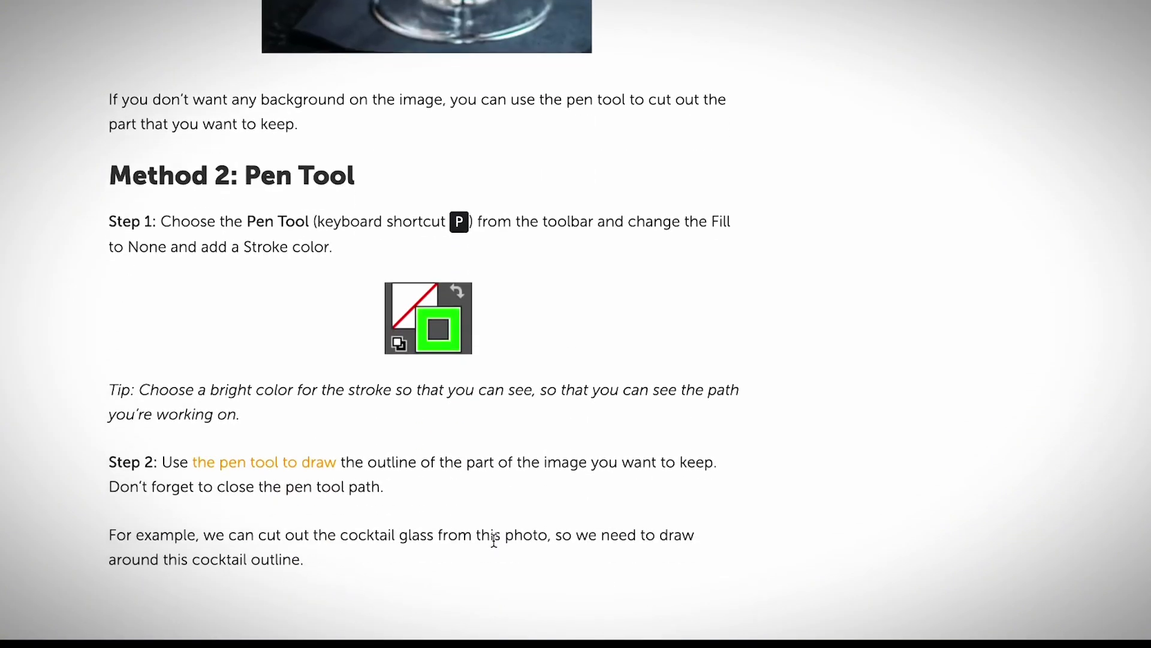
scroll(494, 543, "down", 4)
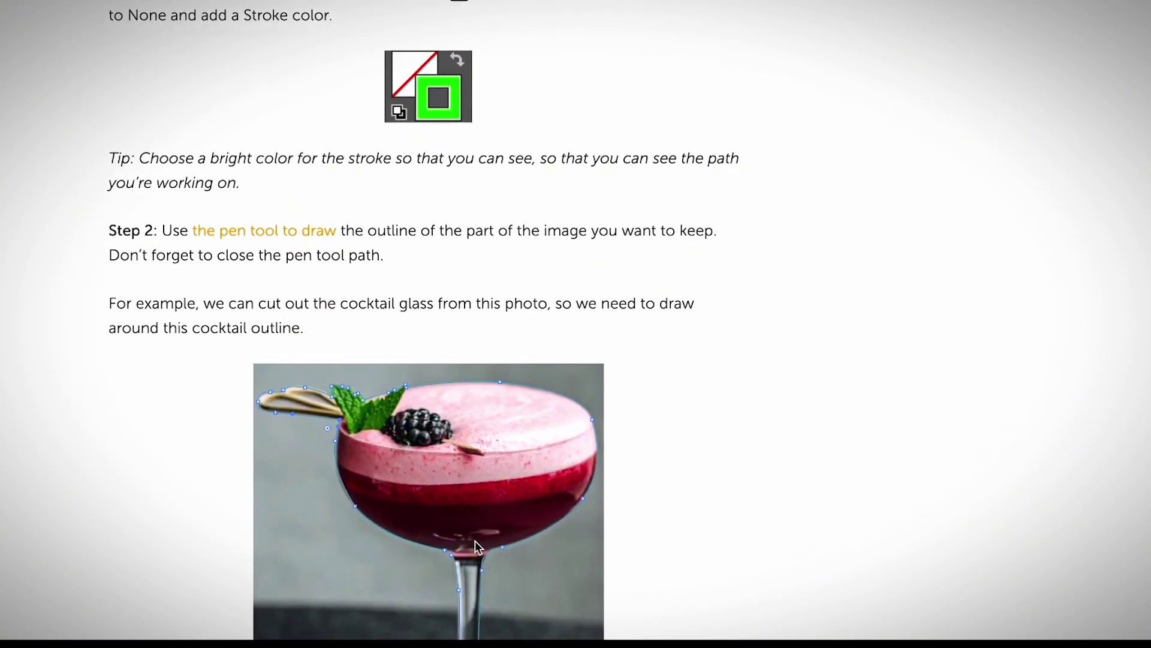